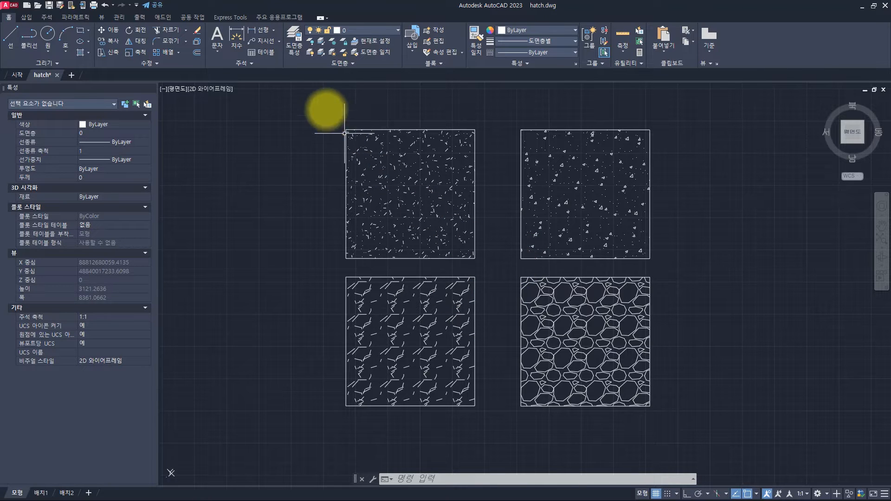
Step: Examine the pattern properties of the hatches in the two upper squares, filtering the selection to hatches only
{"action": "left_click", "coordinate": [324, 109]}
{"action": "left_click", "coordinate": [676, 268]}
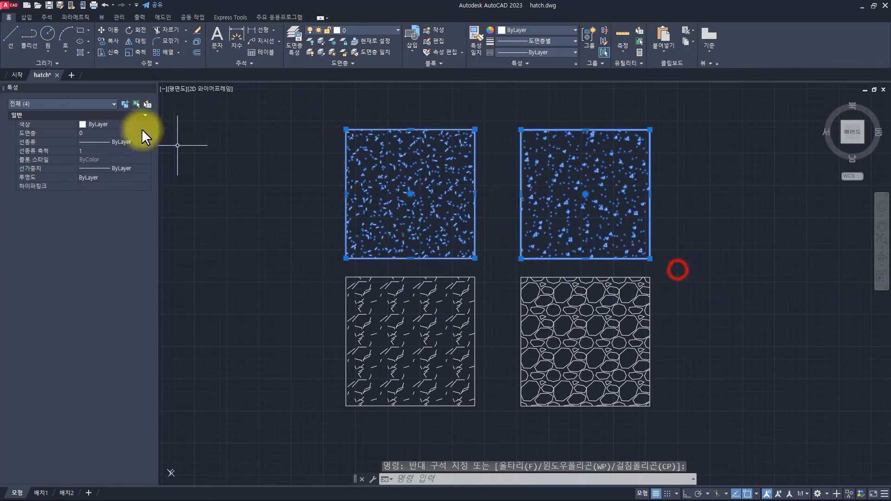
{"action": "left_click", "coordinate": [87, 100]}
{"action": "left_click", "coordinate": [51, 131]}
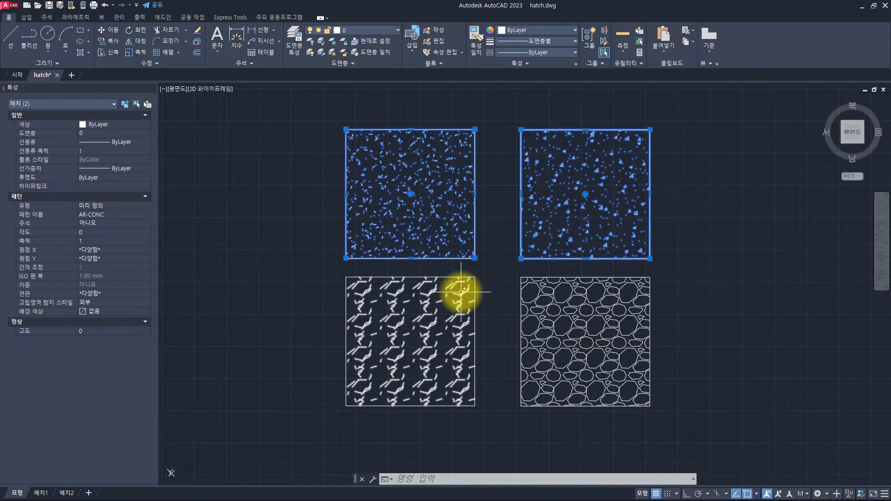
{"action": "key", "text": "Escape"}
Step: Examine the pattern properties of the hatches in the two lower squares, filtering the selection to hatches only
{"action": "left_click", "coordinate": [304, 265]}
{"action": "left_click", "coordinate": [734, 424]}
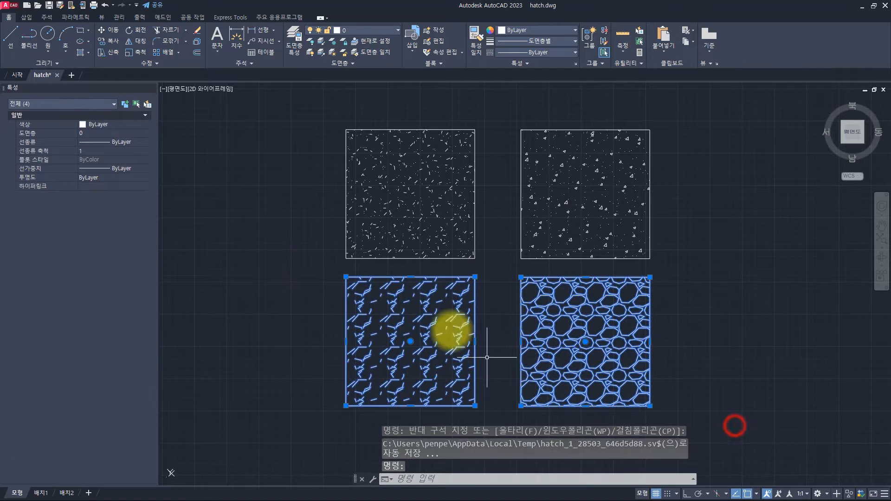
{"action": "left_click", "coordinate": [79, 101]}
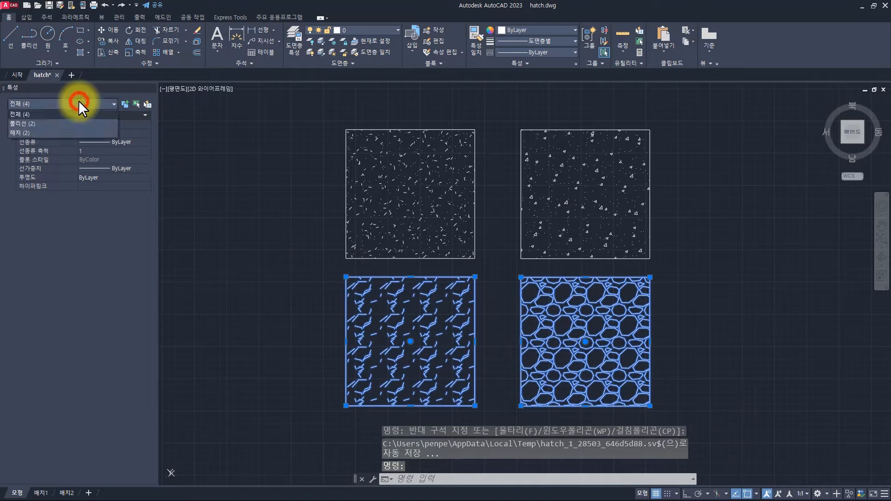
{"action": "left_click", "coordinate": [53, 129]}
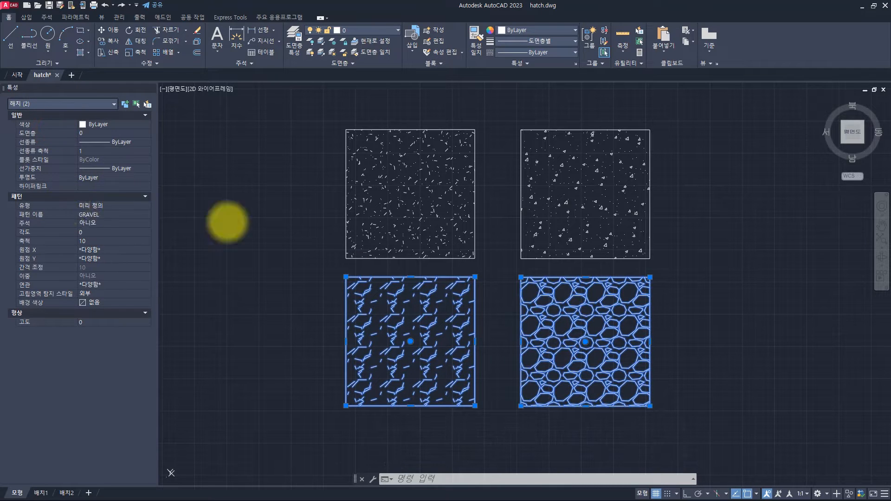
{"action": "key", "text": "Escape"}
{"action": "key", "text": "Escape"}
{"action": "key", "text": "Escape"}
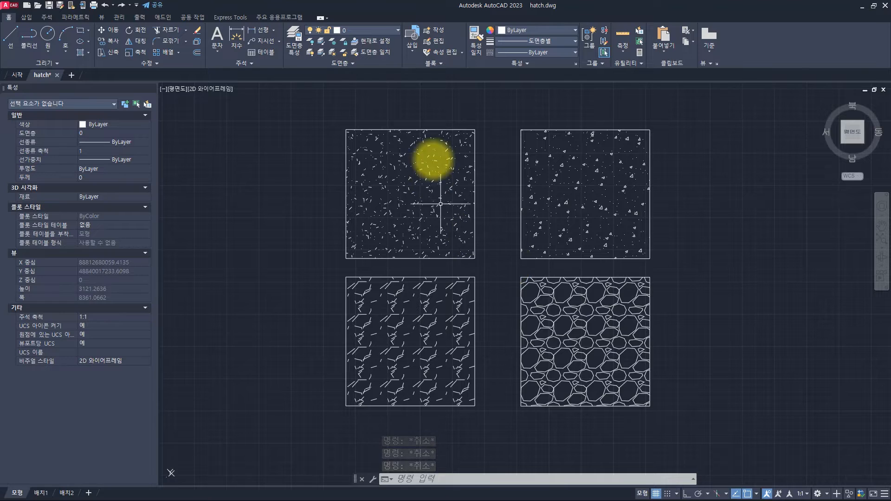
Step: Set a new origin for the upper-left AR-CONC hatch at a point just outside the square's left edge, without storing it as default
{"action": "left_click", "coordinate": [420, 185]}
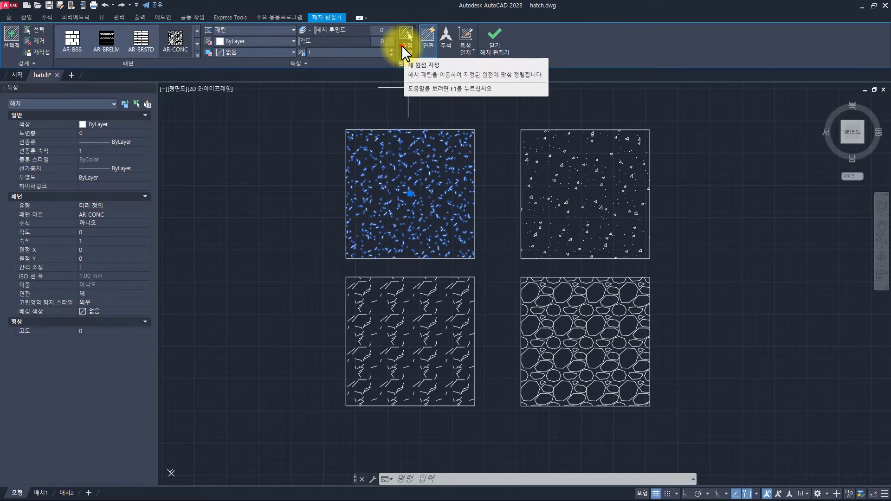
{"action": "left_click", "coordinate": [402, 44]}
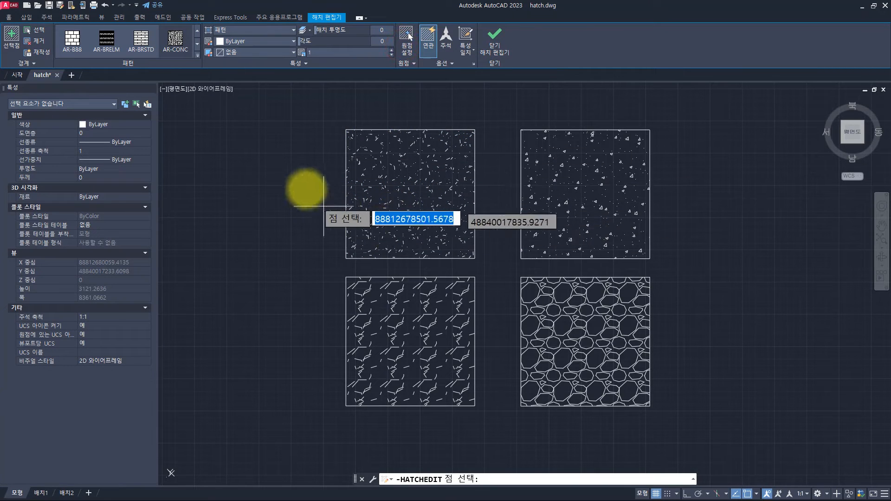
{"action": "left_click", "coordinate": [303, 186]}
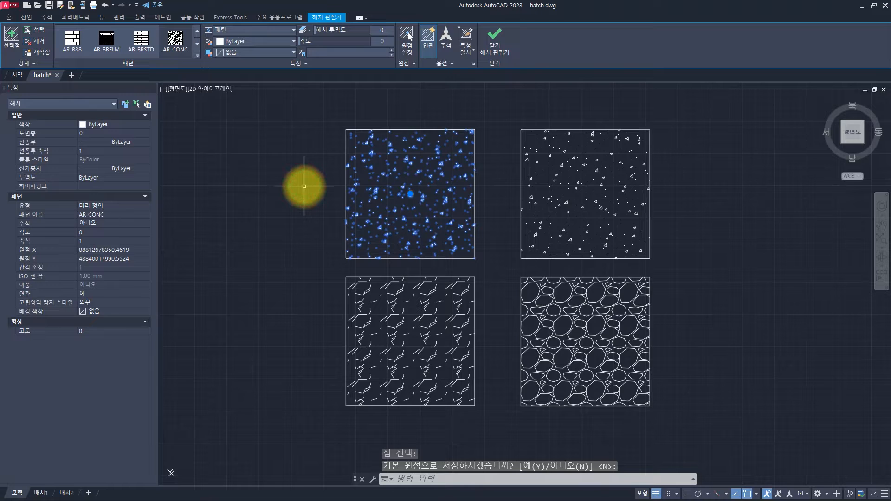
{"action": "key", "text": "Return"}
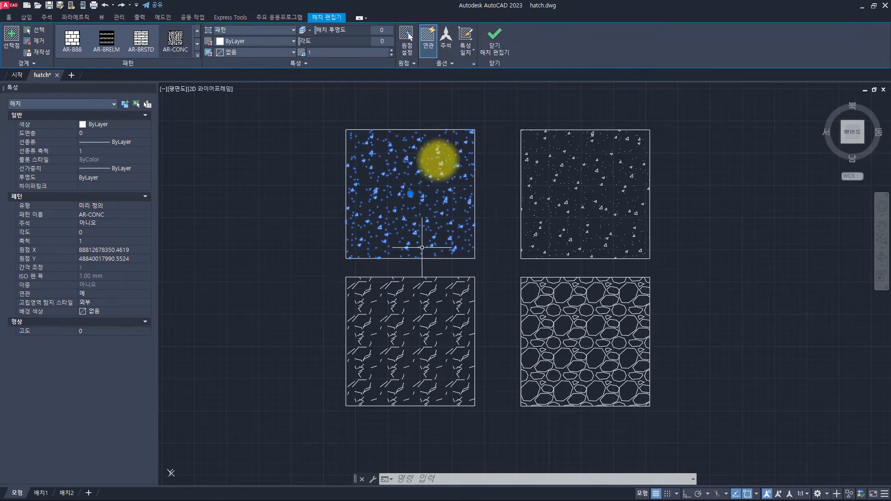
{"action": "key", "text": "Escape"}
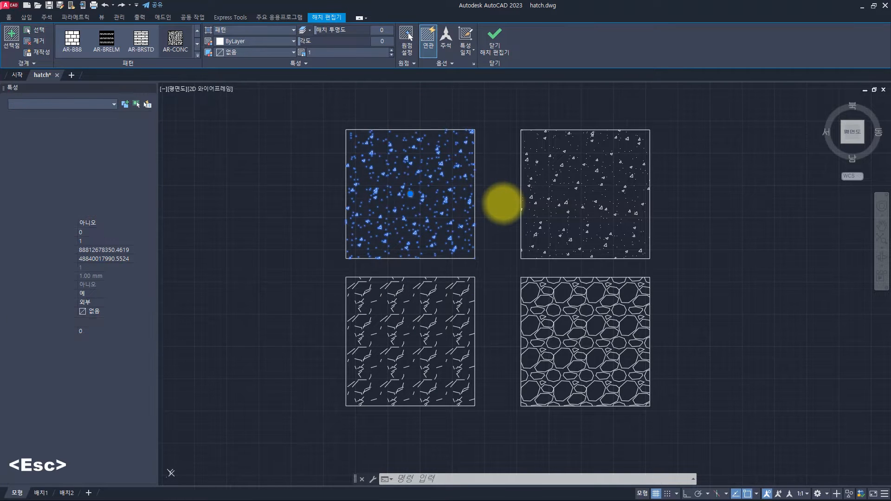
Step: Set a new origin for the lower-left GRAVEL hatch at a point outside the square's upper-left corner, without storing it as default
{"action": "left_click", "coordinate": [422, 321]}
{"action": "left_click", "coordinate": [392, 350]}
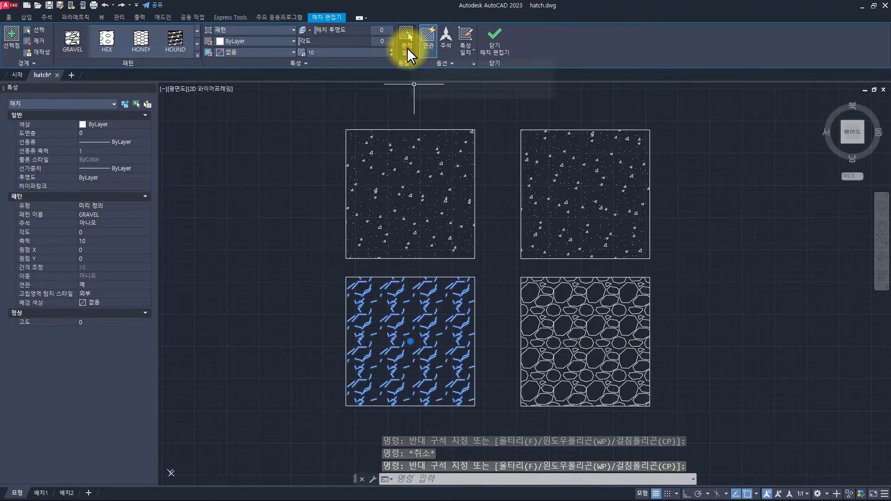
{"action": "left_click", "coordinate": [407, 47]}
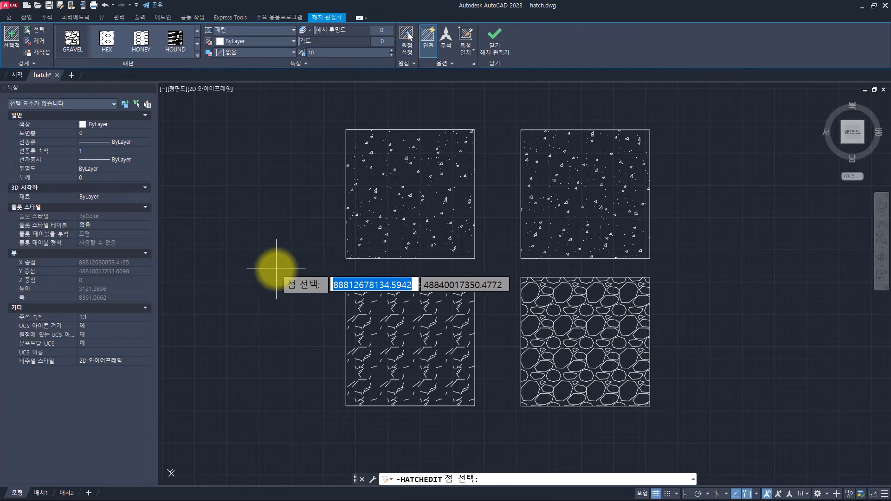
{"action": "left_click", "coordinate": [276, 269]}
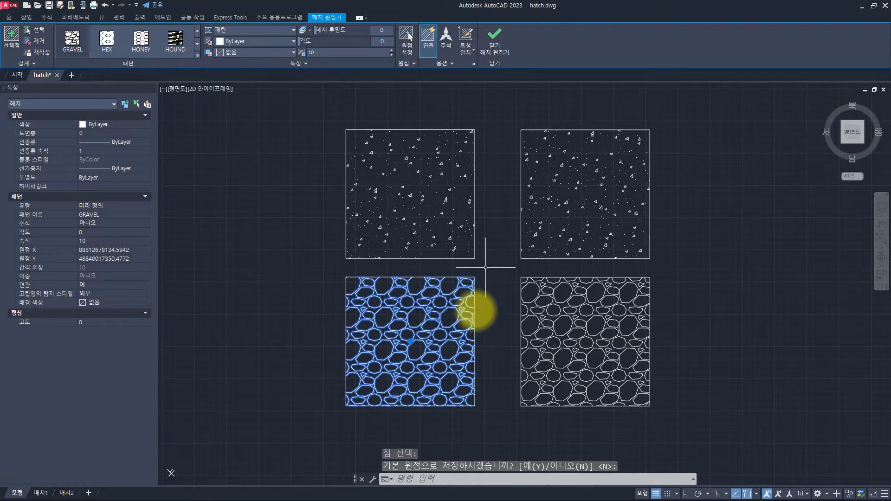
{"action": "key", "text": "Escape"}
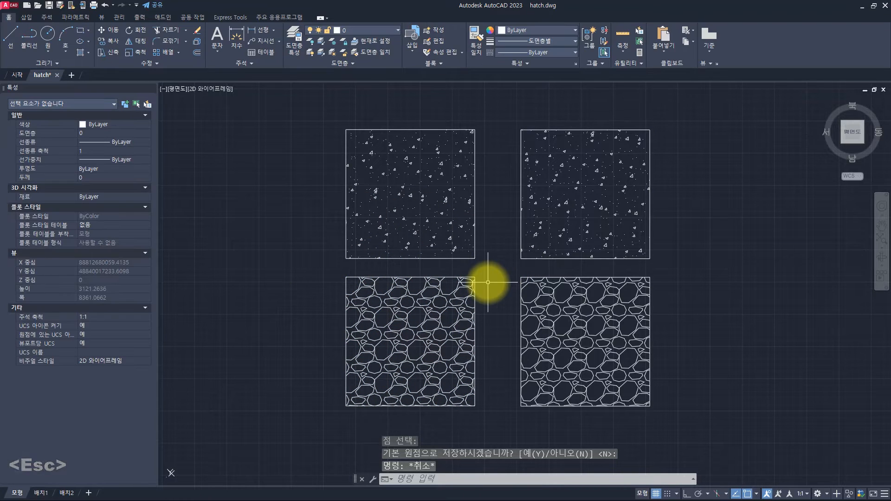
{"action": "key", "text": "Escape"}
{"action": "key", "text": "Escape"}
Step: Undo the origin changes on the two left-hand hatches
{"action": "key", "text": "ctrl+z"}
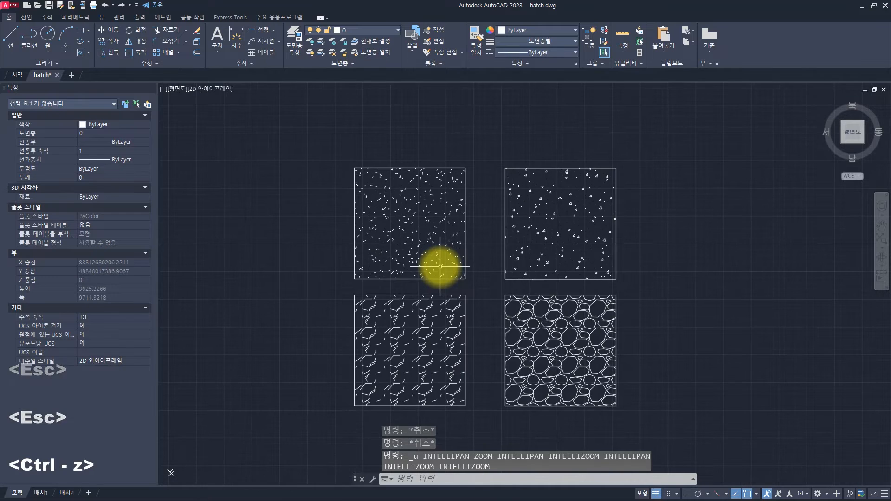
{"action": "scroll", "coordinate": [438, 287], "scroll_direction": "up", "scroll_amount": 2}
{"action": "mouse_move", "coordinate": [438, 286]}
{"action": "middle_mouse_down"}
{"action": "mouse_move", "coordinate": [438, 263]}
{"action": "mouse_move", "coordinate": [409, 256]}
{"action": "middle_mouse_up"}
{"action": "scroll", "coordinate": [438, 263], "scroll_direction": "down", "scroll_amount": 2}
{"action": "key", "text": "Escape"}
{"action": "key", "text": "Escape"}
{"action": "key", "text": "Escape"}
Step: Use the Hatch Edit dialog to give the upper-left AR-CONC hatch a specified origin just outside the square's left edge
{"action": "left_click", "coordinate": [411, 230]}
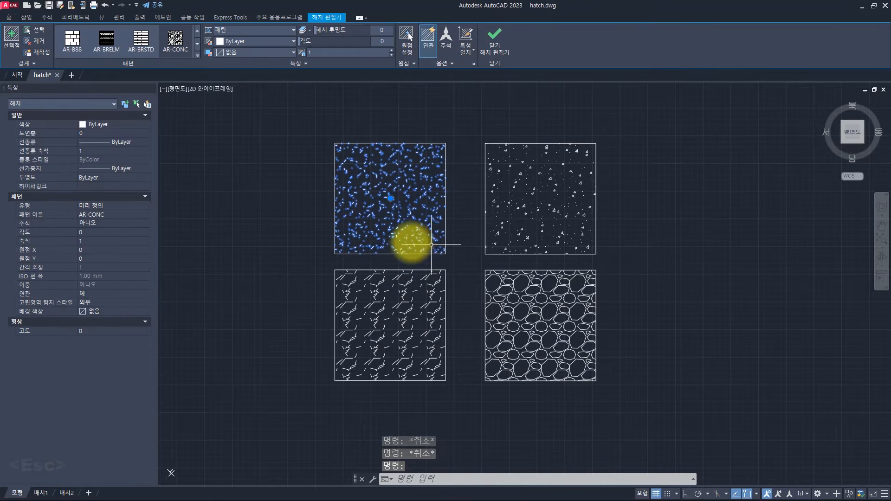
{"action": "left_click", "coordinate": [473, 63]}
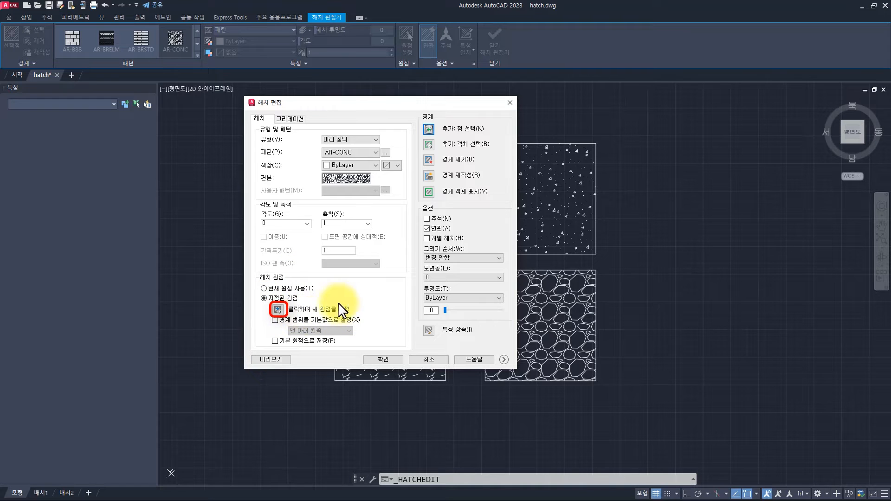
{"action": "left_click", "coordinate": [278, 308]}
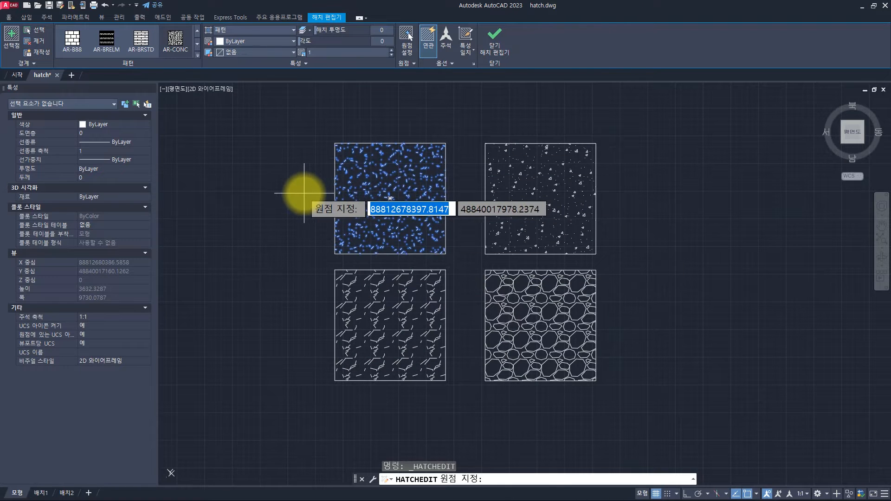
{"action": "left_click", "coordinate": [304, 193]}
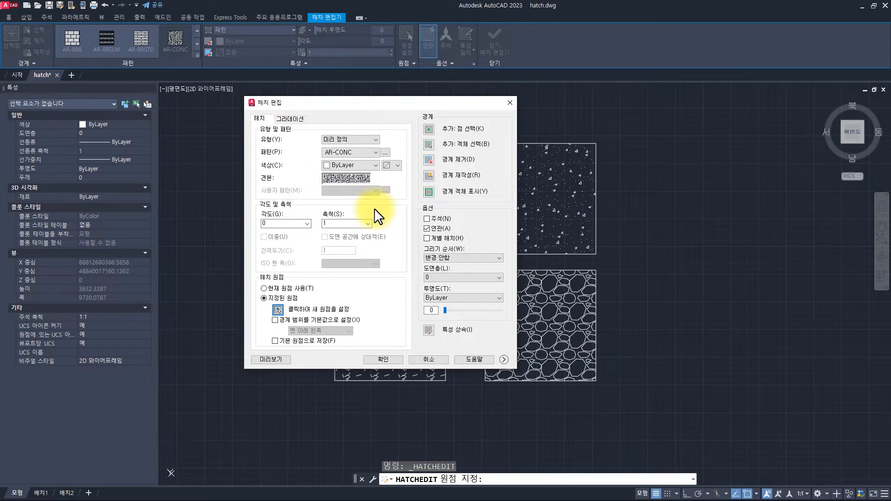
{"action": "left_click", "coordinate": [382, 360]}
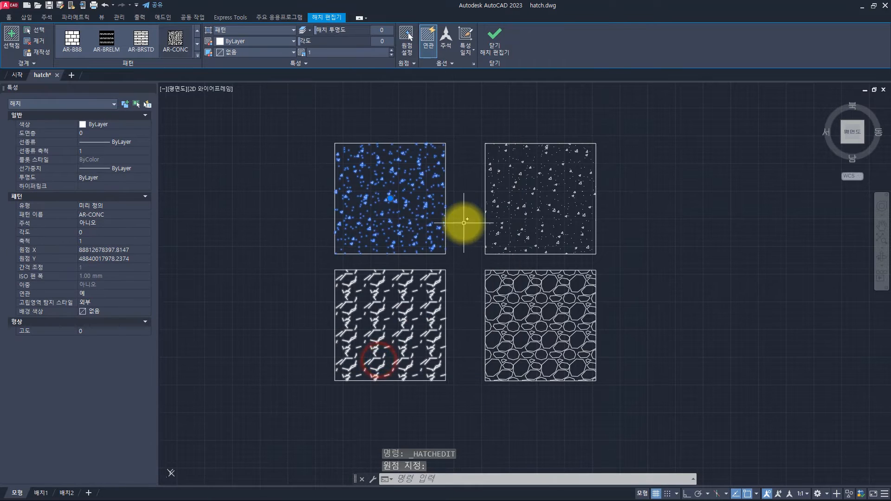
{"action": "key", "text": "Escape"}
{"action": "key", "text": "Escape"}
{"action": "key", "text": "Escape"}
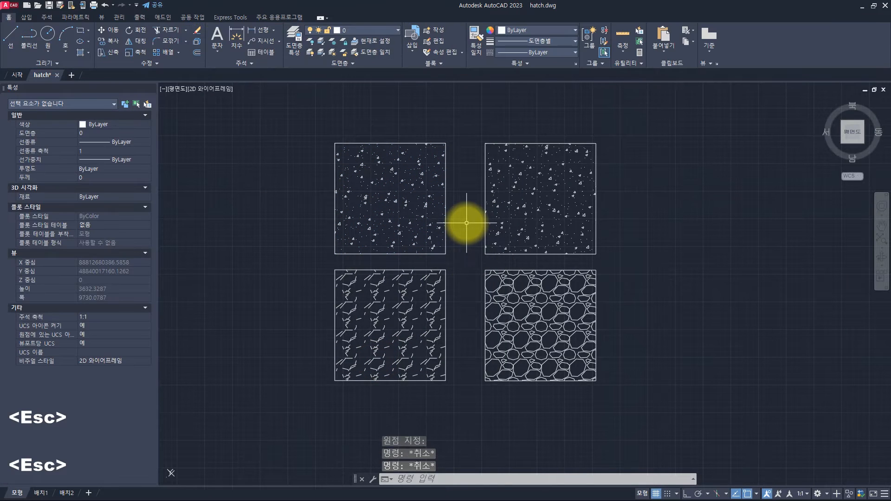
Step: Use the Hatch Edit dialog to give the lower-left GRAVEL hatch a specified origin just outside the square's left edge
{"action": "left_click", "coordinate": [401, 293]}
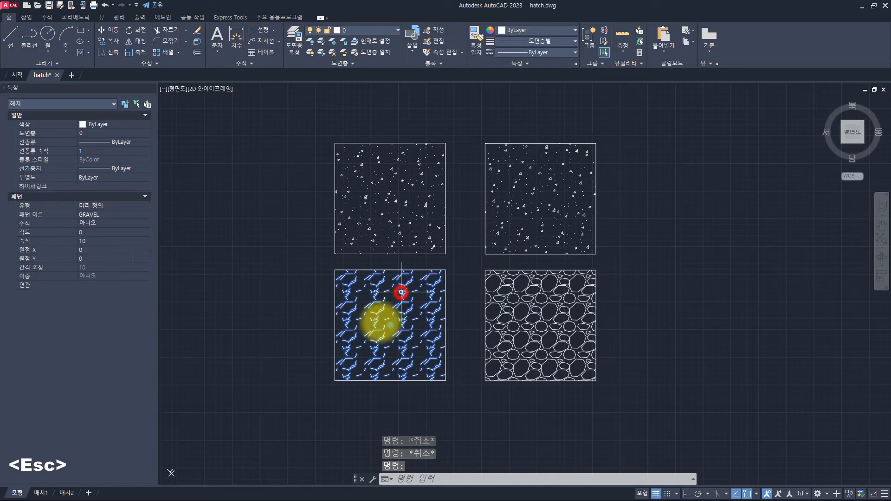
{"action": "left_click", "coordinate": [474, 64]}
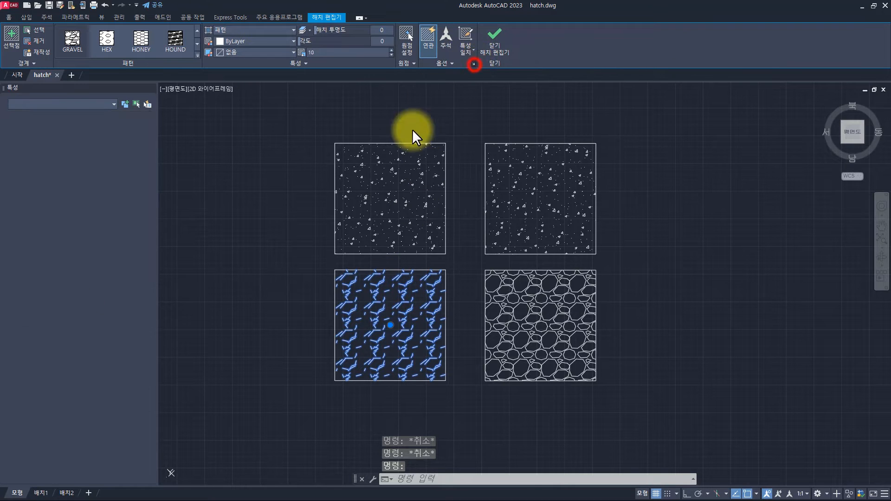
{"action": "left_click", "coordinate": [277, 310]}
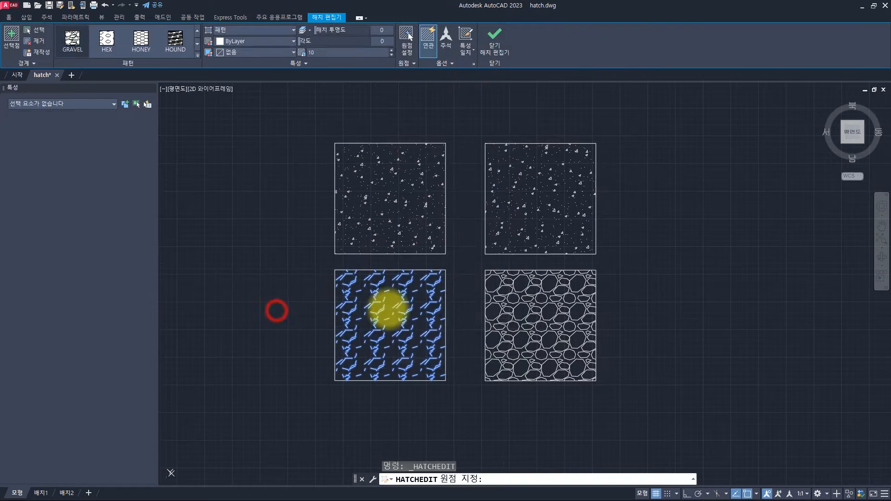
{"action": "left_click", "coordinate": [288, 311]}
{"action": "left_click", "coordinate": [385, 360]}
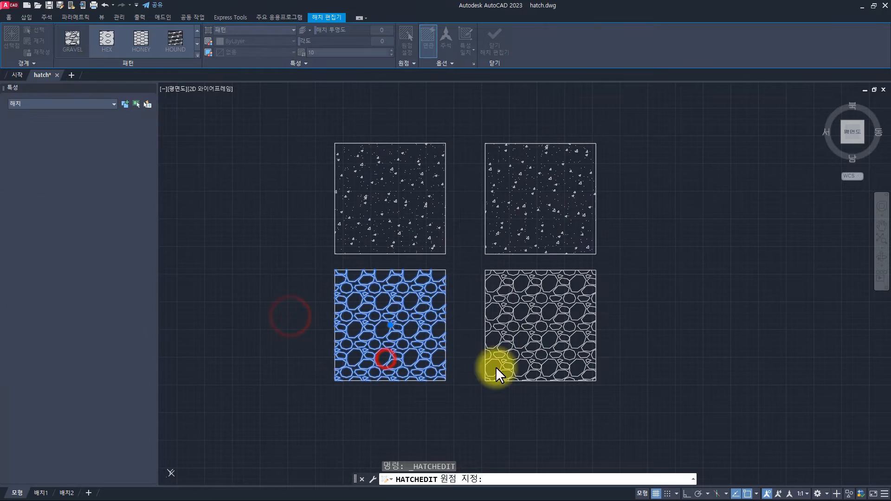
{"action": "key", "text": "Escape"}
{"action": "key", "text": "Escape"}
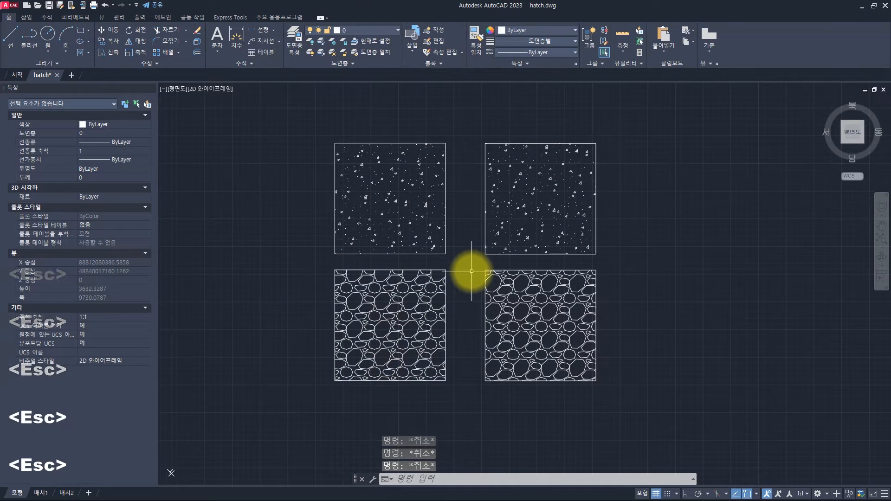
Step: Undo both Hatch Edit origin changes on the left-hand squares
{"action": "key", "text": "ctrl+z"}
{"action": "key", "text": "ctrl+z"}
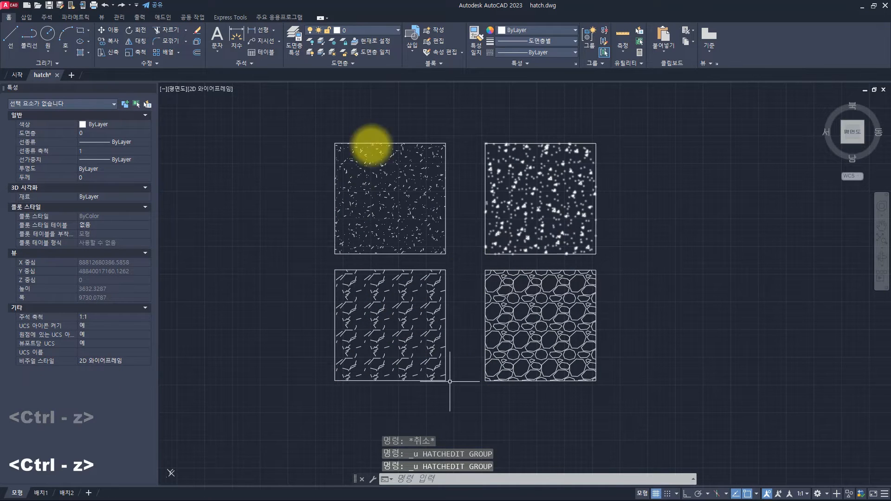
{"action": "key", "text": "Escape"}
{"action": "key", "text": "Escape"}
{"action": "key", "text": "Escape"}
{"action": "key", "text": "Escape"}
{"action": "key", "text": "Escape"}
{"action": "key", "text": "Escape"}
{"action": "key", "text": "Escape"}
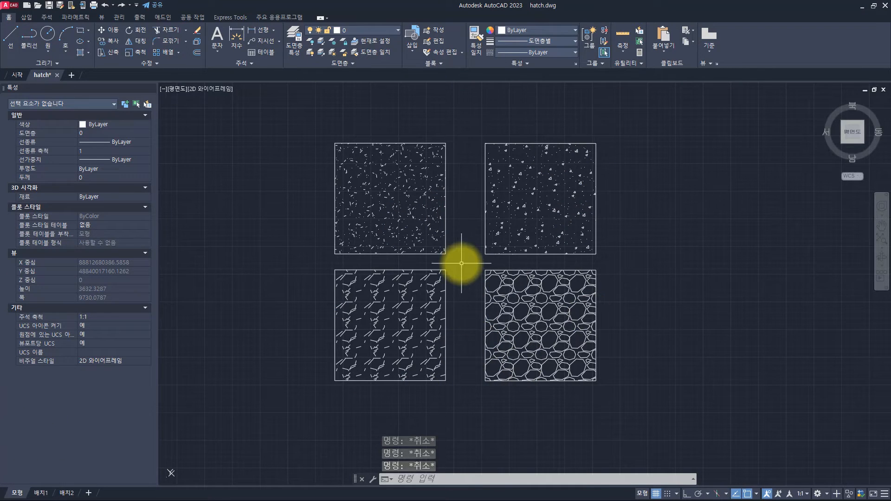
{"action": "key", "text": "Escape"}
{"action": "key", "text": "Escape"}
{"action": "key", "text": "Escape"}
{"action": "key", "text": "Escape"}
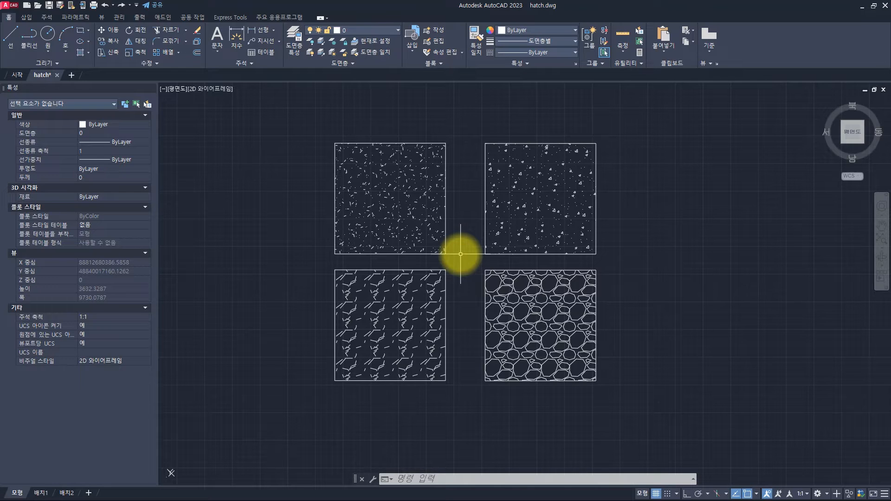
{"action": "type", "text": "he"}
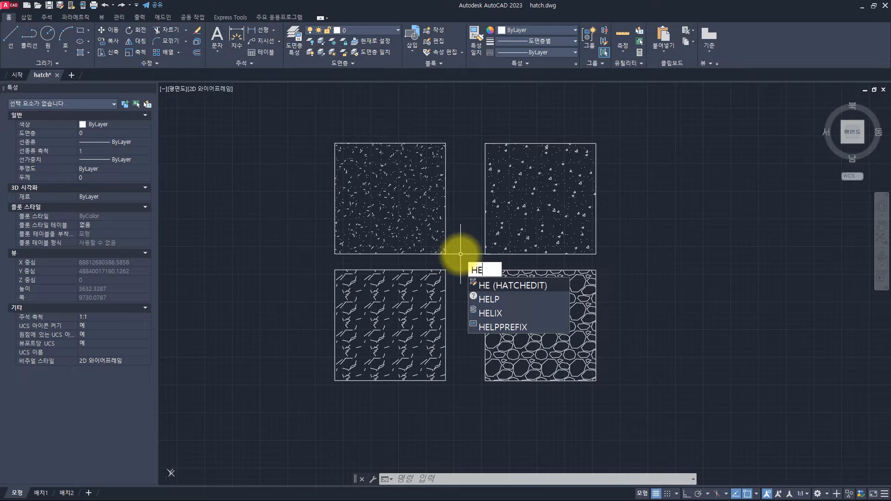
{"action": "key", "text": "BackSpace"}
{"action": "key", "text": "BackSpace"}
{"action": "key", "text": "BackSpace"}
Step: Start the command-line -HATCHEDIT, list its selection options, and select all objects in the drawing
{"action": "type", "text": "h"}
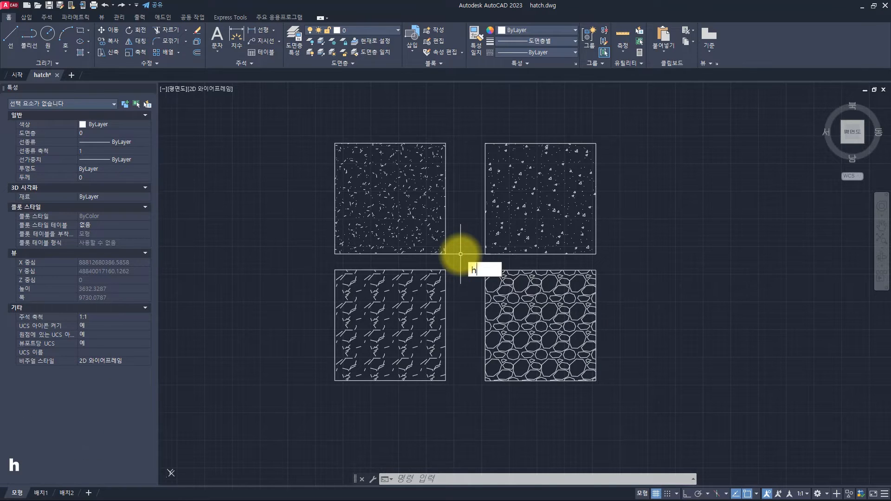
{"action": "type", "text": "atchedit"}
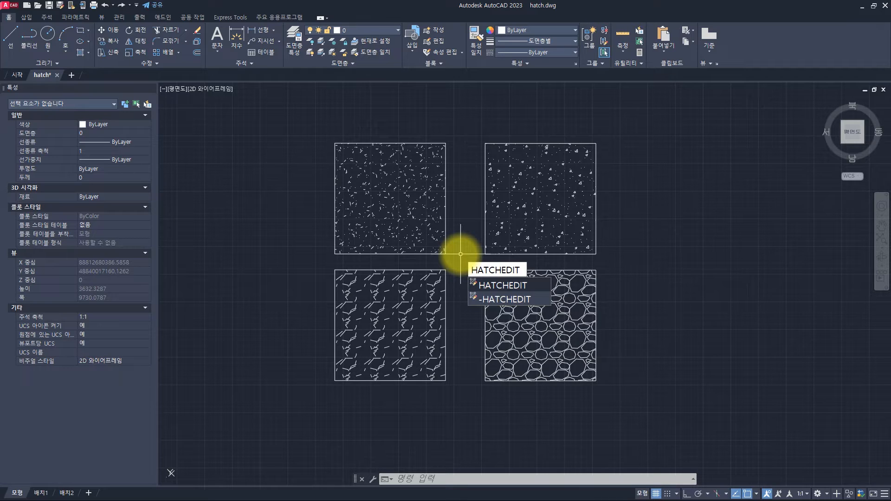
{"action": "key", "text": "Down"}
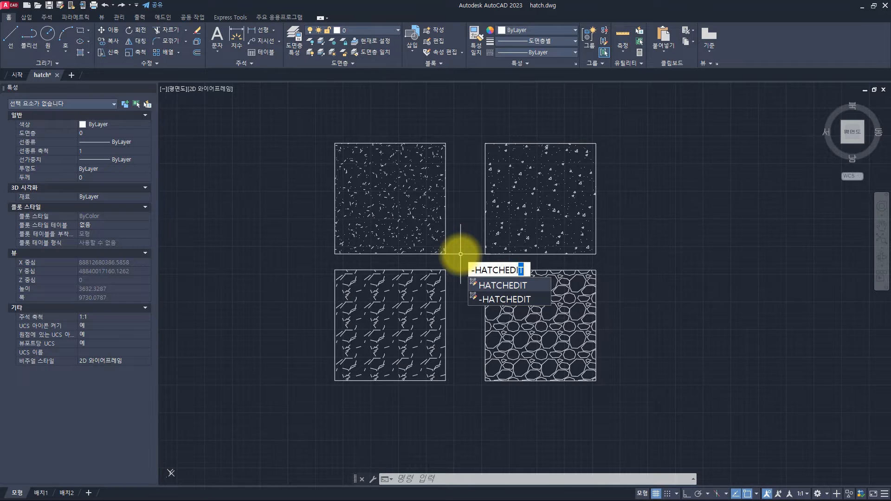
{"action": "type", "text": "T"}
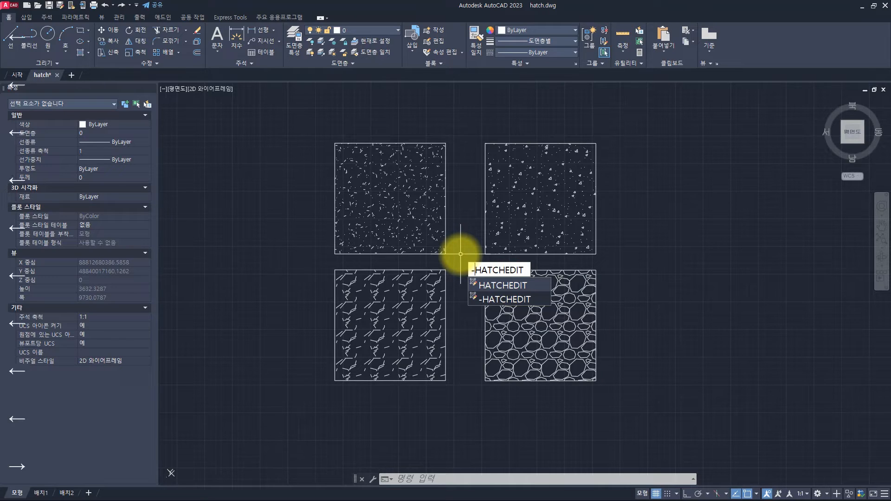
{"action": "key", "text": "Return"}
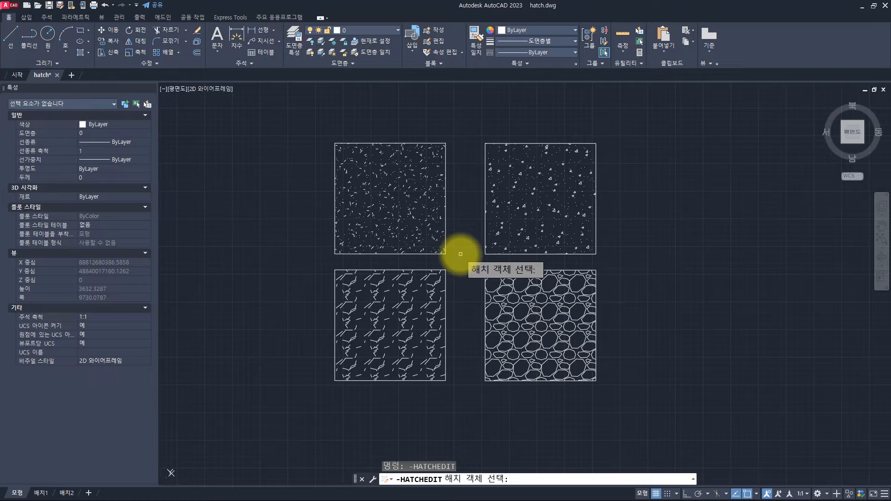
{"action": "type", "text": "?"}
{"action": "key", "text": "Return"}
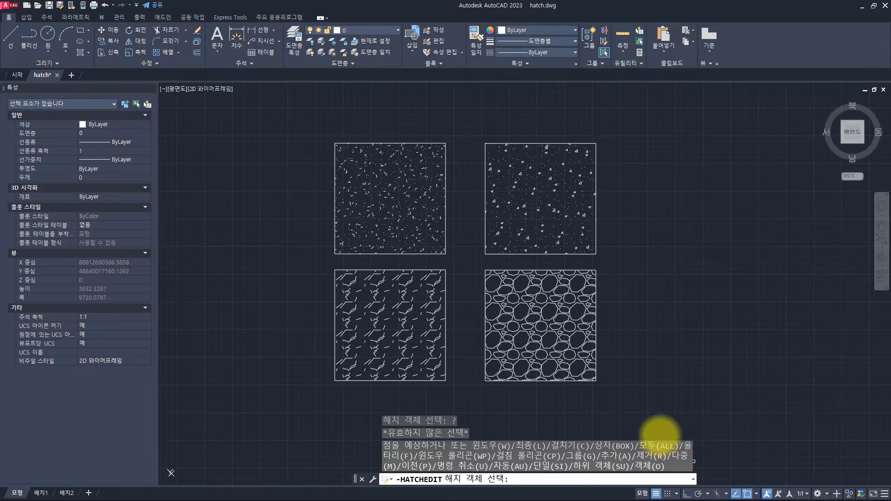
{"action": "type", "text": "all"}
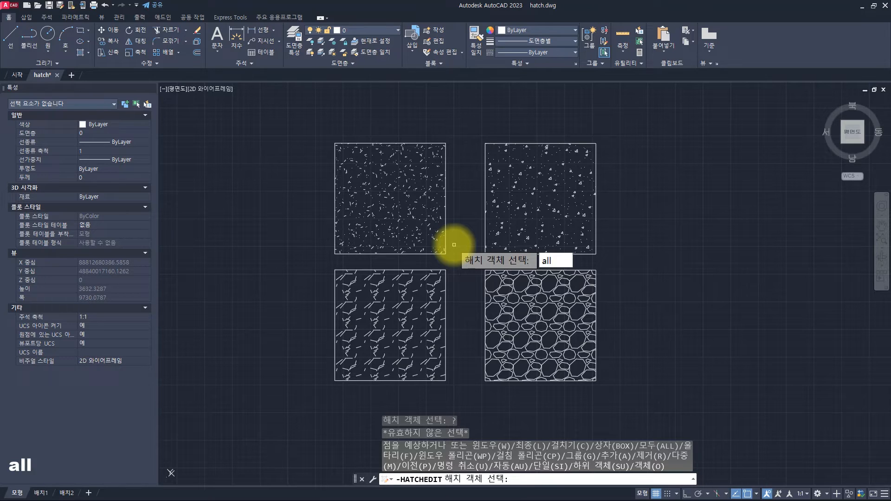
{"action": "key", "text": "Return"}
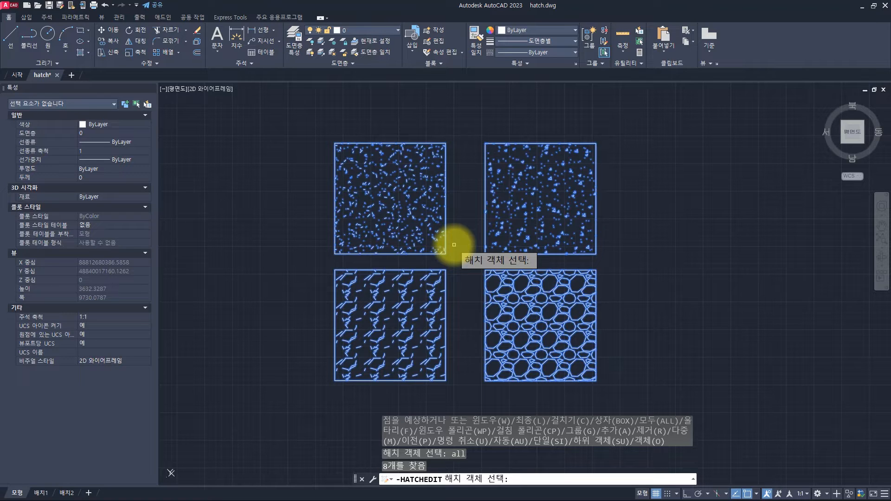
{"action": "key", "text": "Return"}
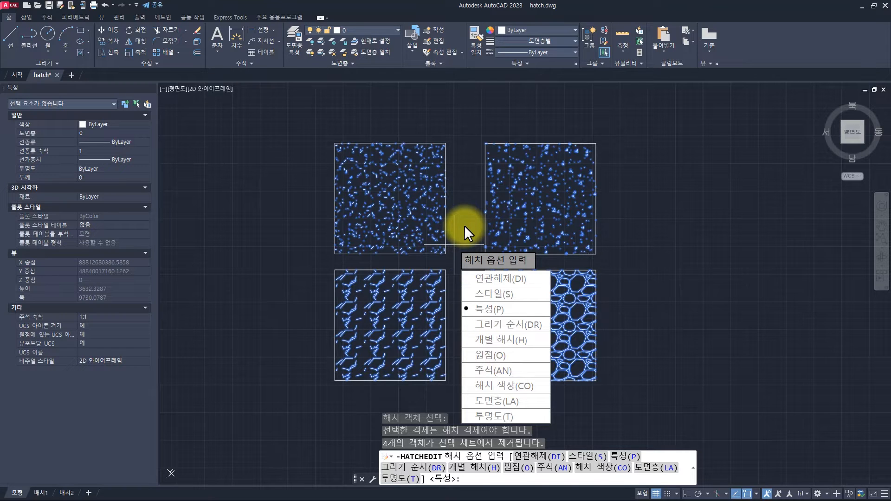
Step: Set the selected hatches' origin to the centre of their boundary extents without storing it as the default origin
{"action": "type", "text": "o"}
{"action": "key", "text": "Return"}
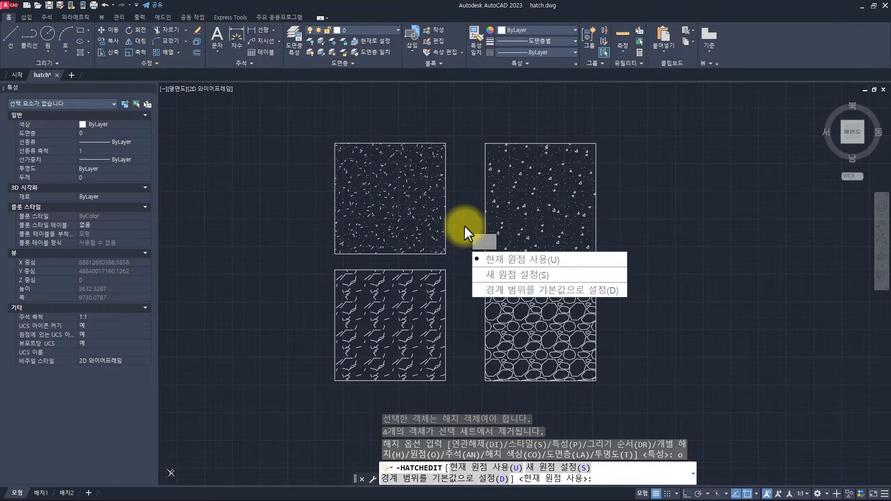
{"action": "type", "text": "d"}
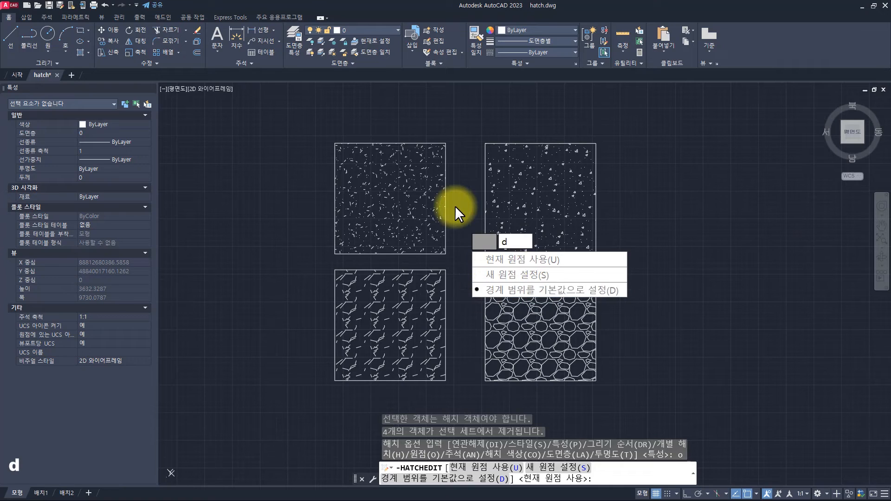
{"action": "key", "text": "Return"}
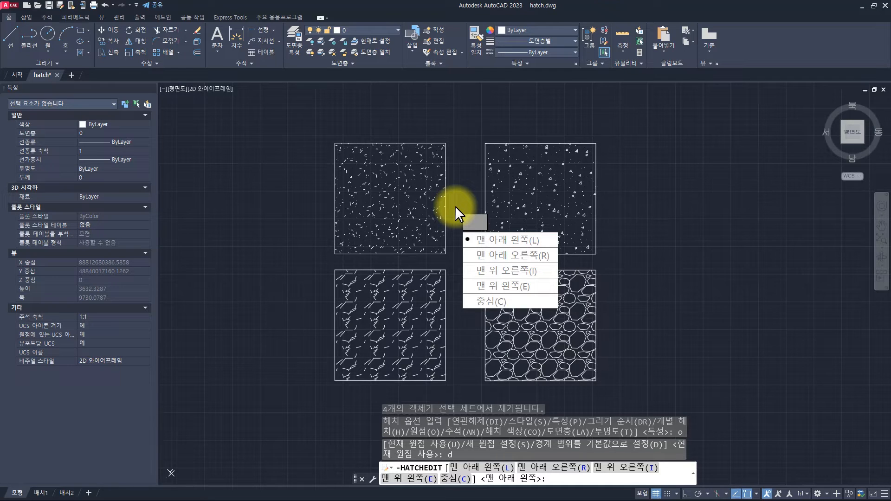
{"action": "type", "text": "c"}
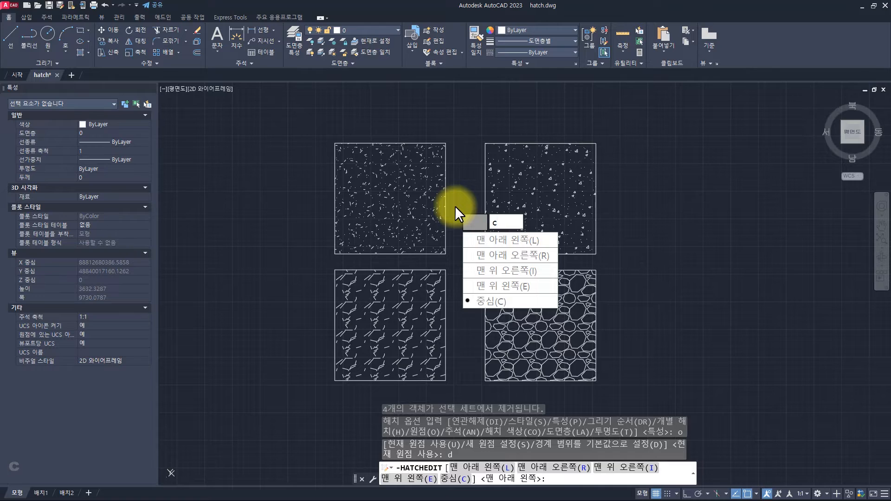
{"action": "key", "text": "Return"}
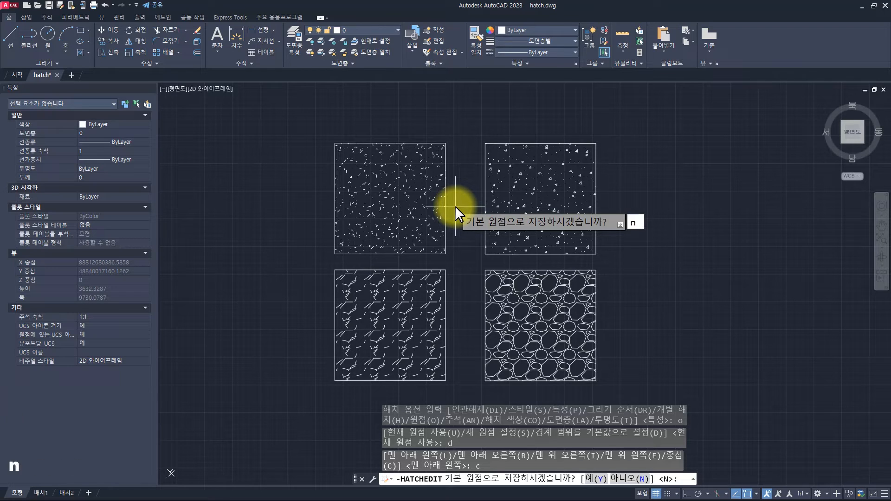
{"action": "key", "text": "Return"}
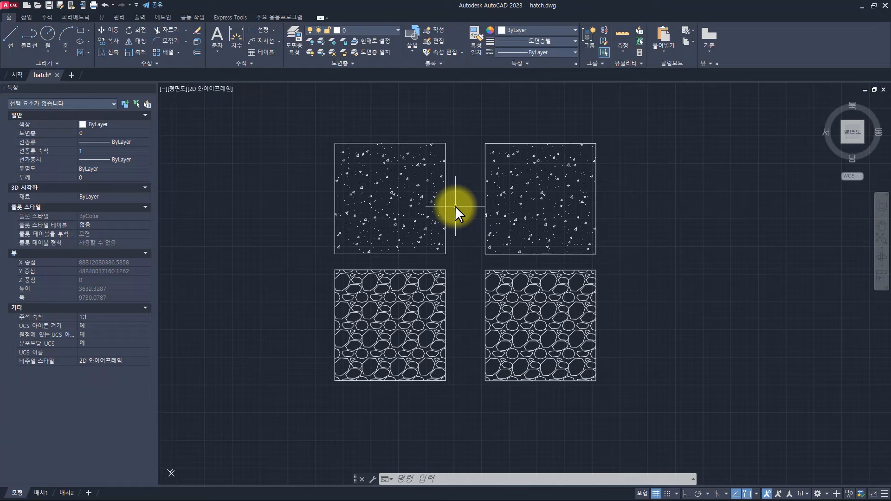
Step: Undo the -HATCHEDIT origin change on all the hatches
{"action": "key", "text": "ctrl+z"}
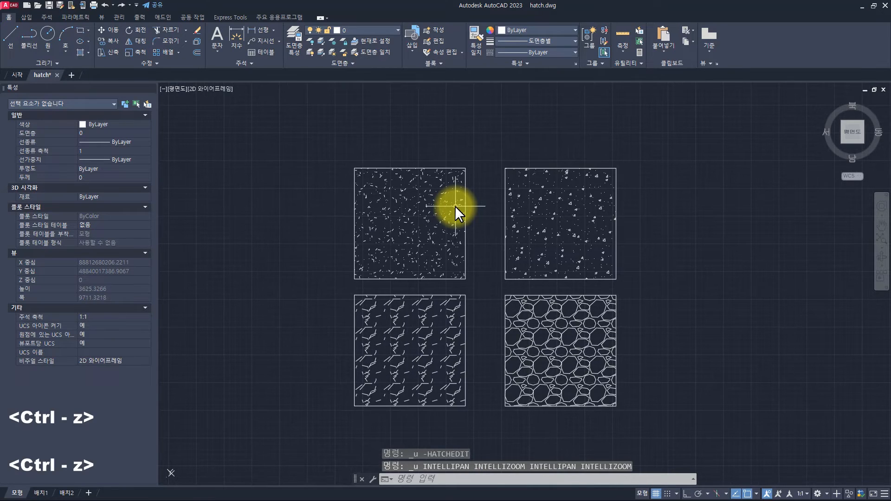
{"action": "key", "text": "Escape"}
{"action": "key", "text": "Escape"}
{"action": "key", "text": "Escape"}
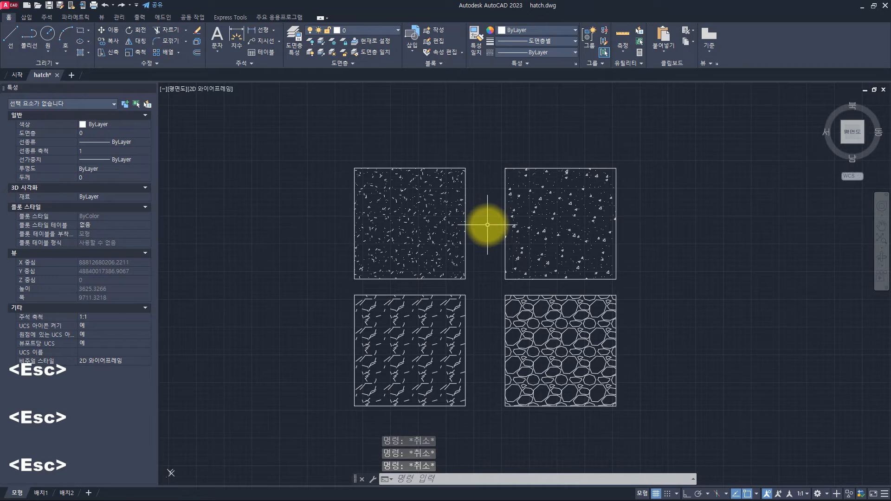
Step: Use -HATCHEDIT on all objects to set the hatch origins to the centre of their boundary extents, not stored as the default
{"action": "type", "text": "-hatchedit"}
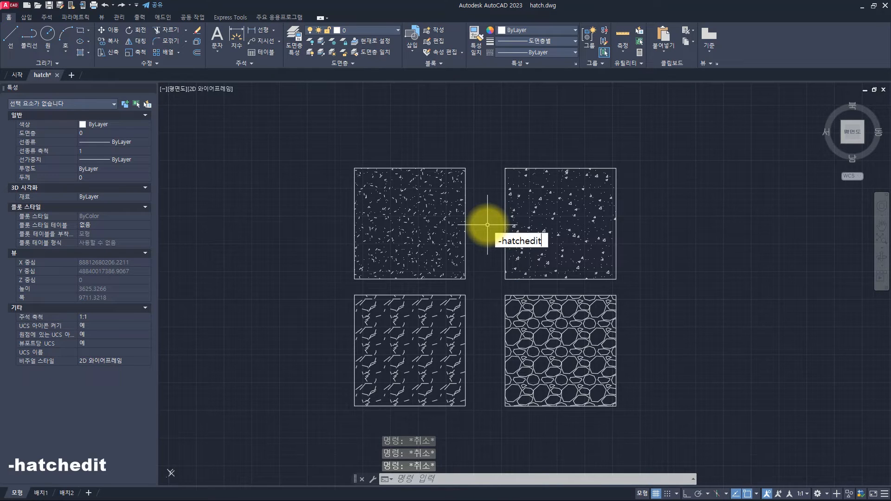
{"action": "key", "text": "Return"}
{"action": "type", "text": "all"}
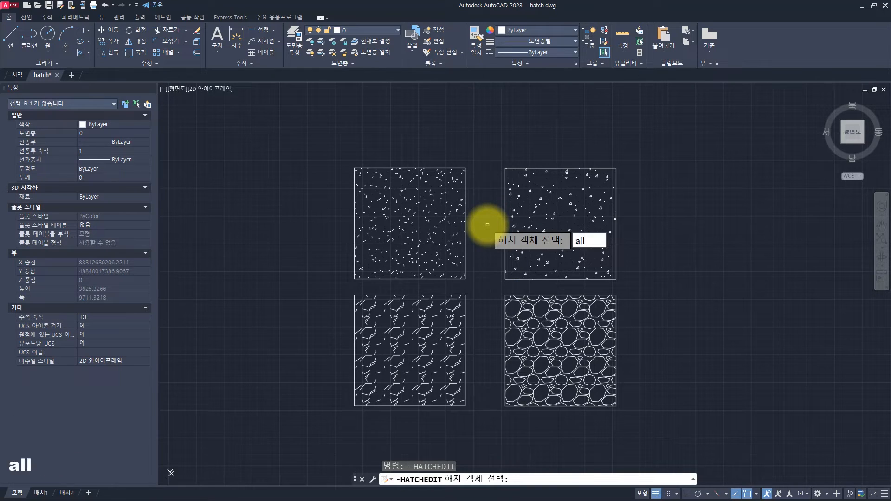
{"action": "key", "text": "Return"}
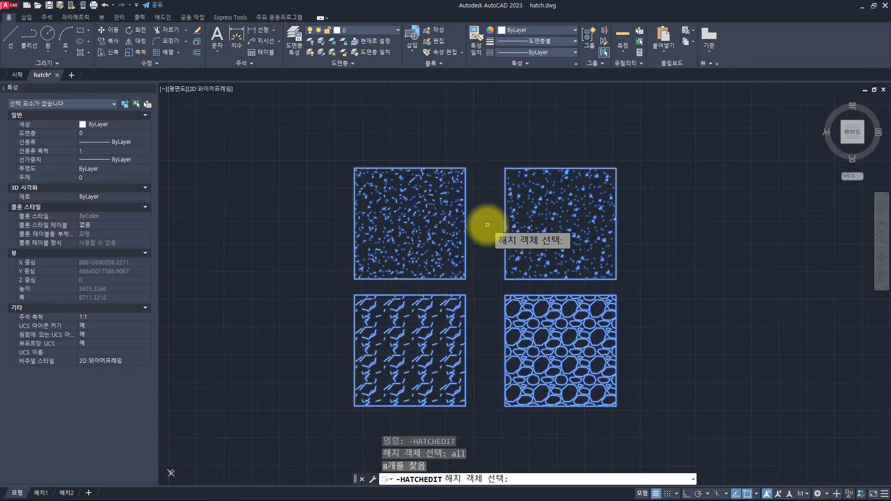
{"action": "key", "text": "Return"}
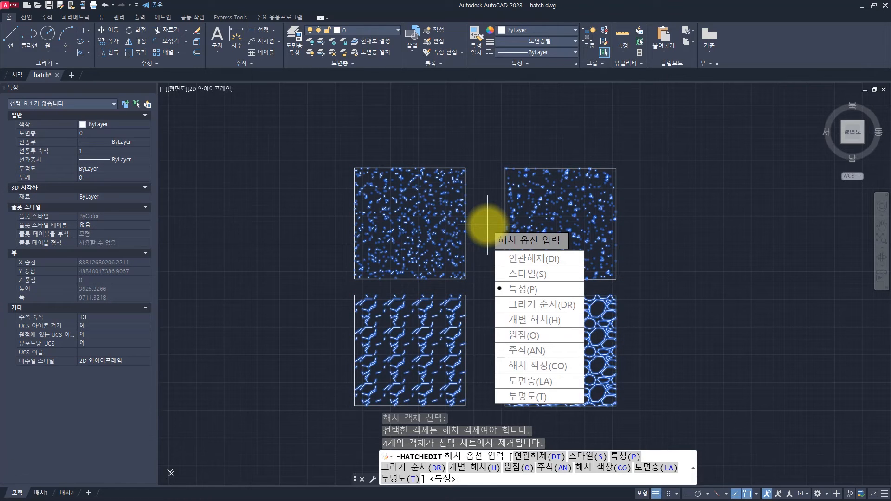
{"action": "type", "text": "o"}
{"action": "key", "text": "Return"}
{"action": "type", "text": "d"}
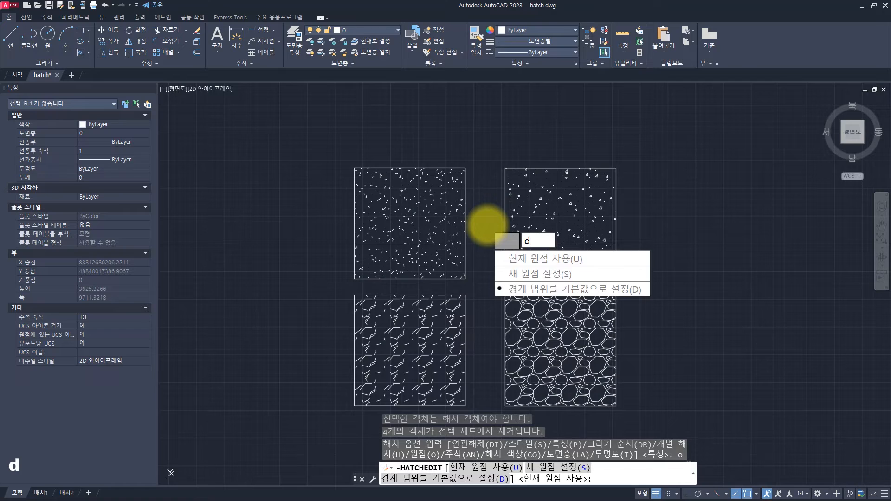
{"action": "key", "text": "Return"}
{"action": "type", "text": "c"}
{"action": "key", "text": "Return"}
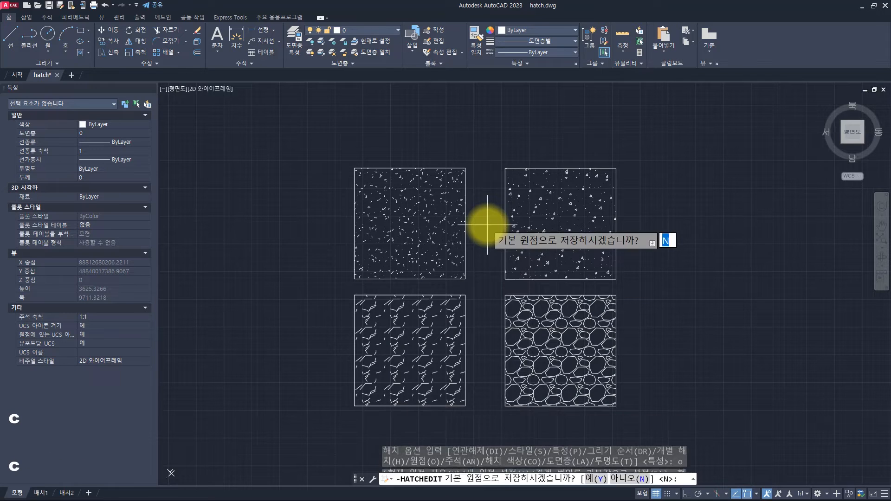
{"action": "key", "text": "Return"}
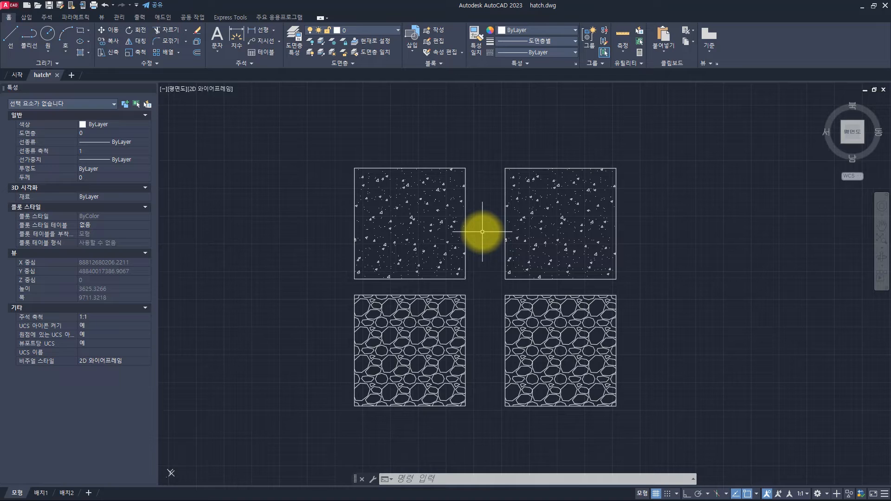
Step: Launch Notepad from the AutoCAD command line with the START command
{"action": "key", "text": "Escape"}
{"action": "key", "text": "Escape"}
{"action": "key", "text": "Escape"}
{"action": "type", "text": "start"}
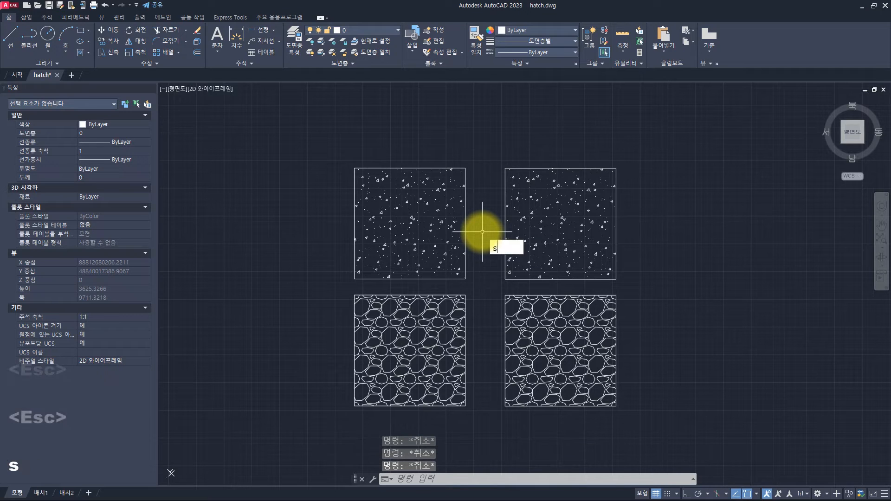
{"action": "key", "text": "Return"}
{"action": "type", "text": "notepad"}
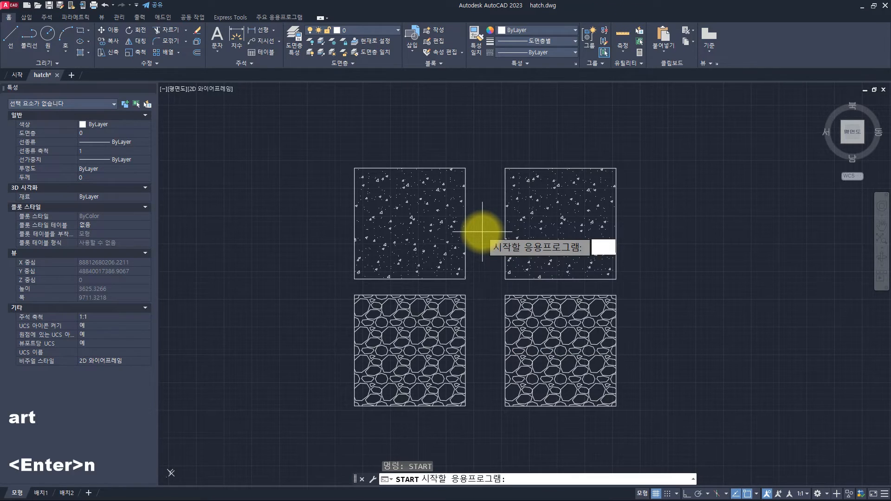
{"action": "key", "text": "Return"}
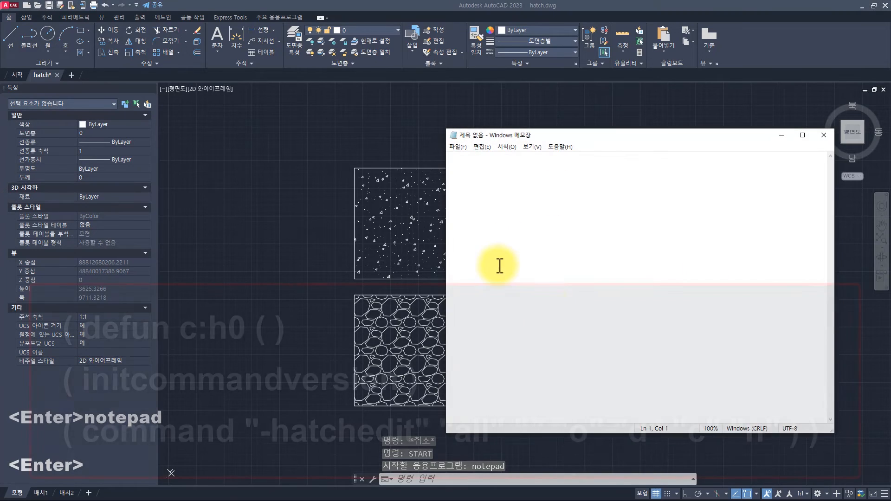
Step: Write an AutoLISP command c:h0 that calls (initcommandversion) and then (command "-hatchedit" "all" "" "o" "d" "c" "n")
{"action": "left_click", "coordinate": [559, 243]}
{"action": "left_click", "coordinate": [528, 205]}
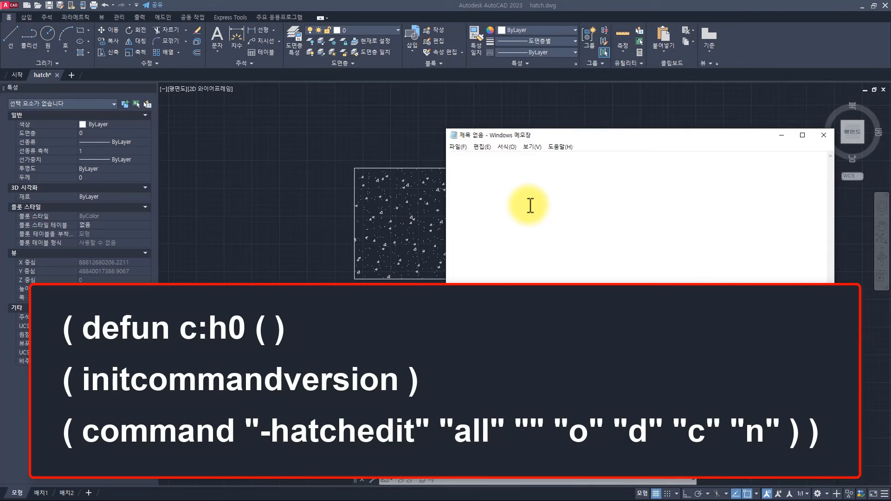
{"action": "type", "text": "(defun c:h0() (initcommandversion) (command \"-hatchedit\" \"all\" \"\" \"o\" \"d\" \"c\" \"n\"))"}
{"action": "left_click_drag", "start_coordinate": [514, 160], "coordinate": [528, 160]}
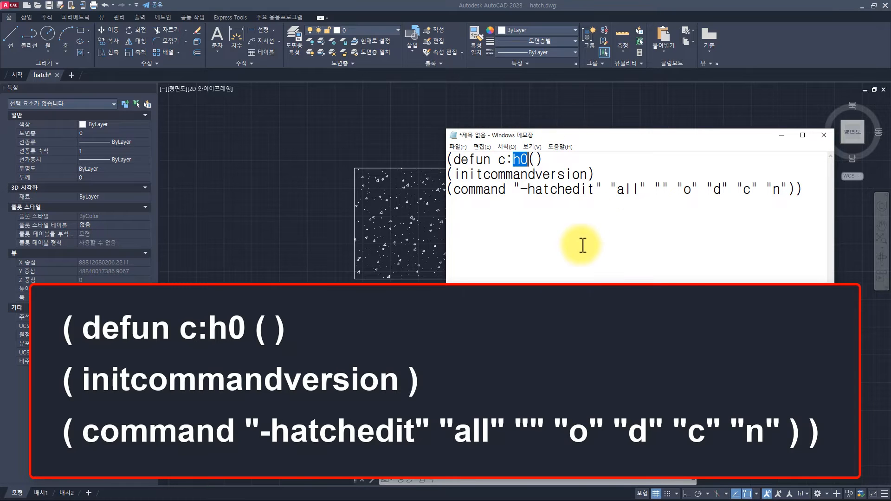
Step: Save the routine as h0.lsp in the dcl folder with the All Files type, and close Notepad
{"action": "left_click", "coordinate": [458, 146]}
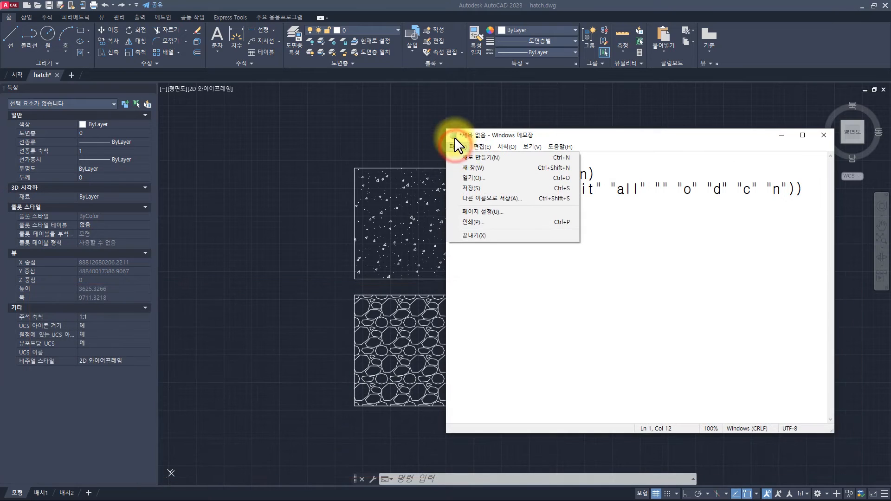
{"action": "left_click", "coordinate": [464, 199]}
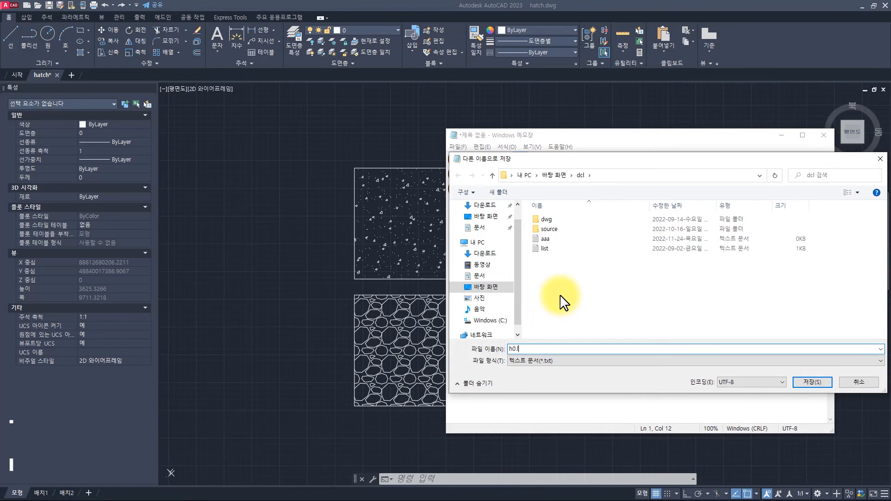
{"action": "left_click", "coordinate": [538, 361]}
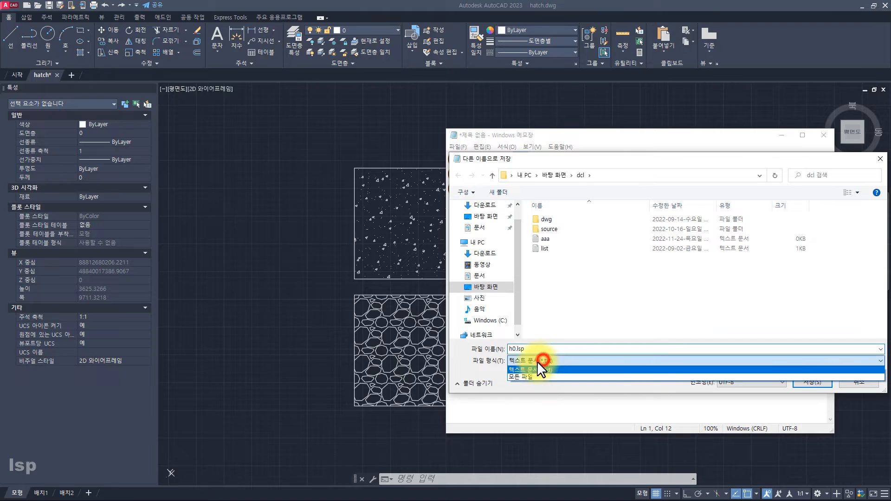
{"action": "left_click", "coordinate": [526, 376]}
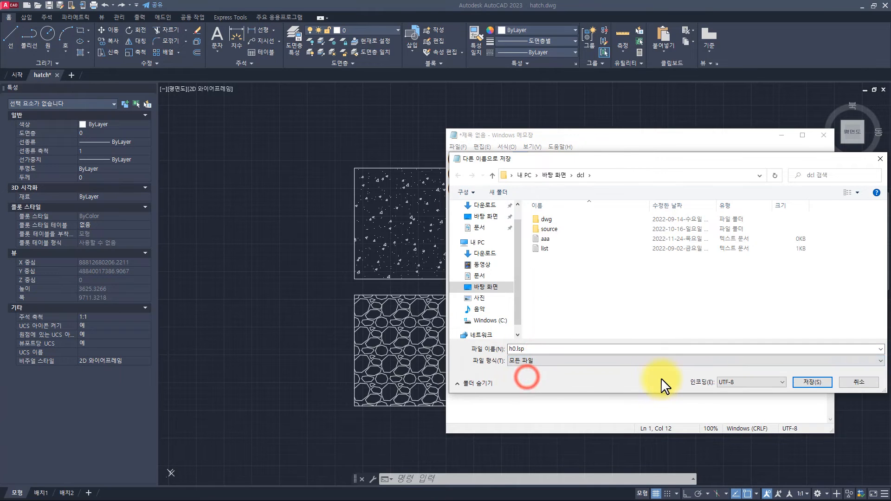
{"action": "left_click", "coordinate": [812, 381]}
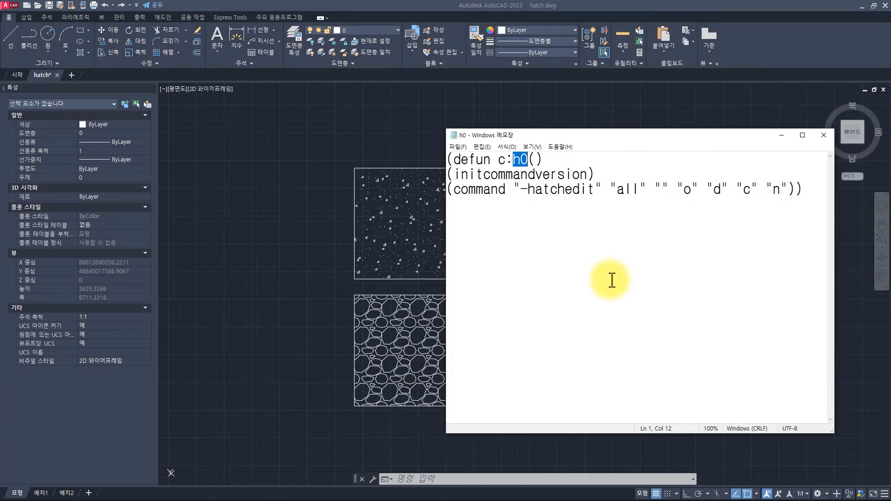
{"action": "key", "text": "alt+F4"}
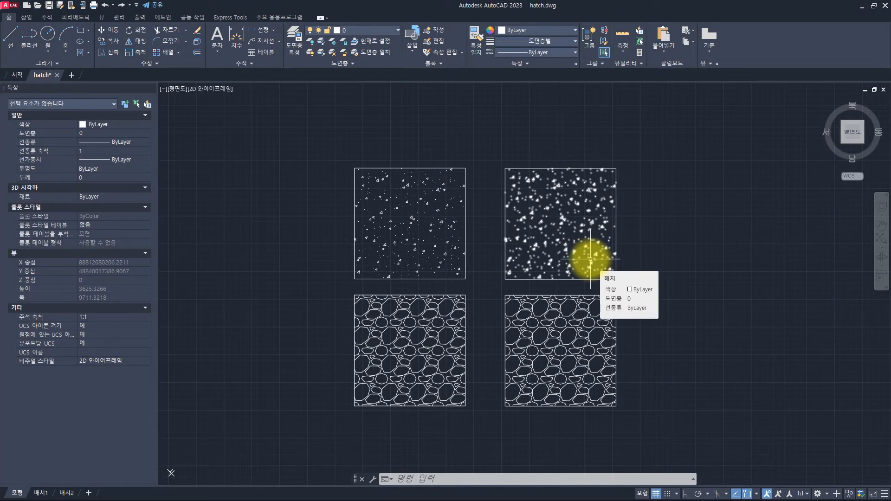
Step: Undo the last -HATCHEDIT run, including the START command that followed it
{"action": "key", "text": "ctrl+z"}
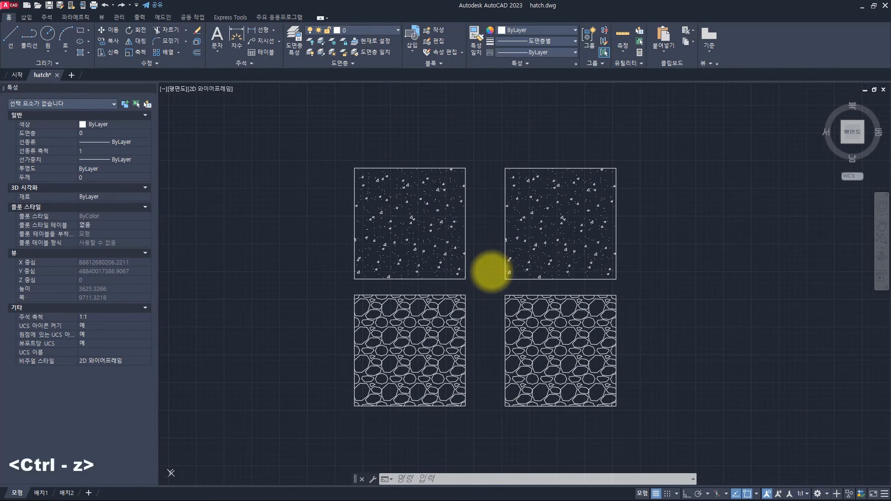
{"action": "key", "text": "ctrl+z"}
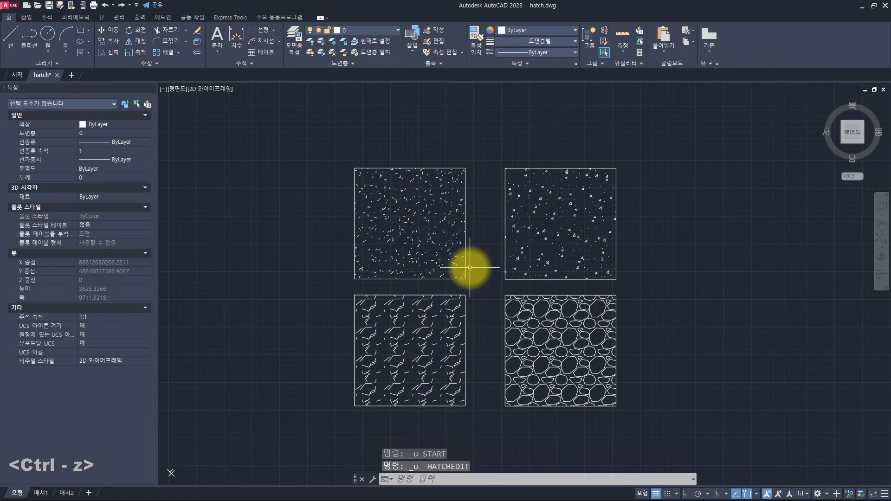
Step: Load h0.lsp from the dcl folder into the drawing and run H0 to reset the origins of all hatches
{"action": "key", "text": "alt+Tab"}
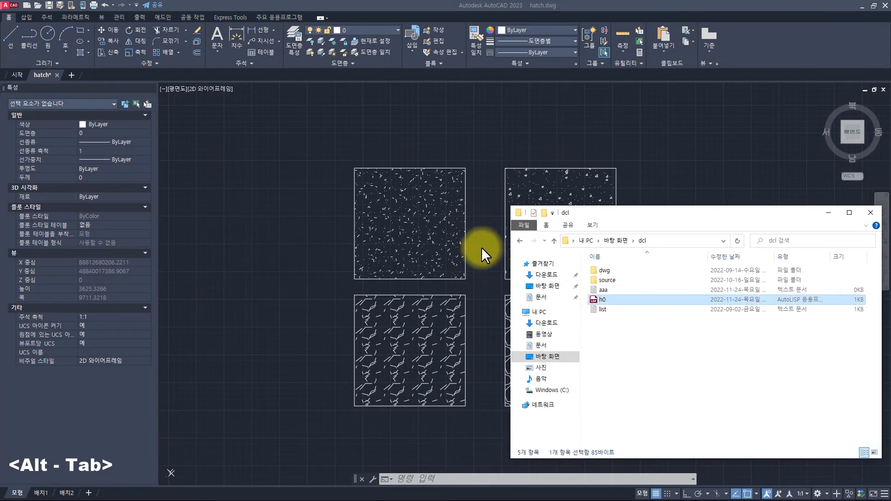
{"action": "left_click_drag", "start_coordinate": [599, 299], "coordinate": [378, 239]}
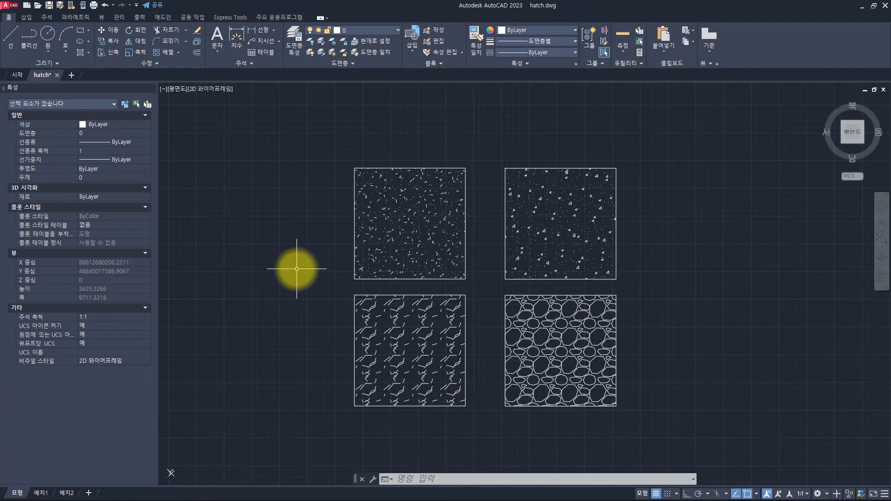
{"action": "type", "text": "h0"}
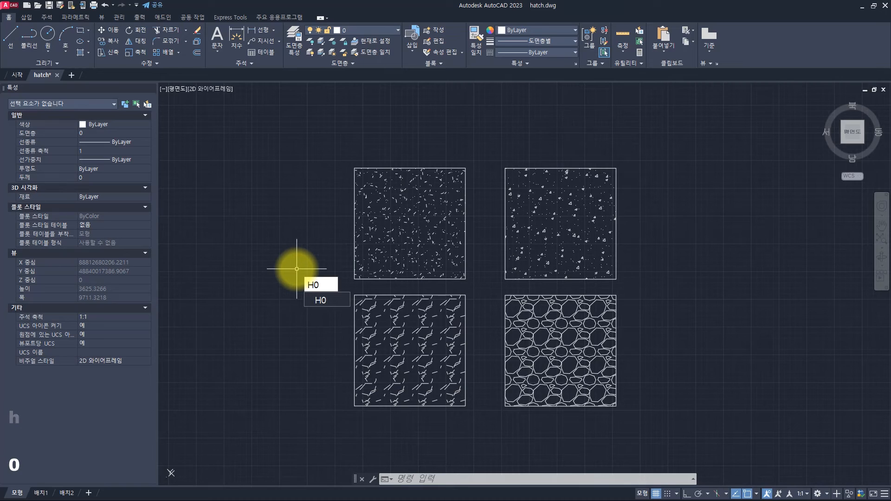
{"action": "key", "text": "Return"}
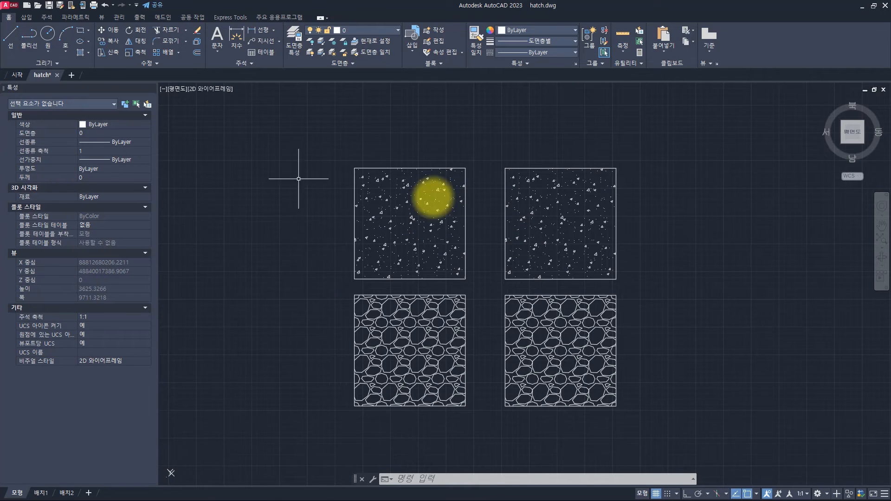
Step: Open h0.lsp in Notepad and examine the "all" selection argument of its -hatchedit call
{"action": "key", "text": "alt+Tab"}
{"action": "double_click", "coordinate": [608, 303]}
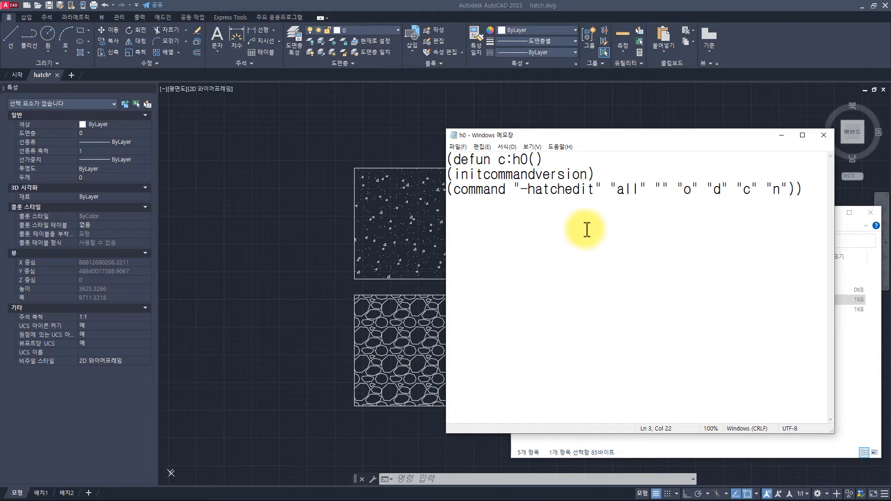
{"action": "left_click", "coordinate": [605, 192]}
{"action": "left_click_drag", "start_coordinate": [603, 192], "coordinate": [654, 190]}
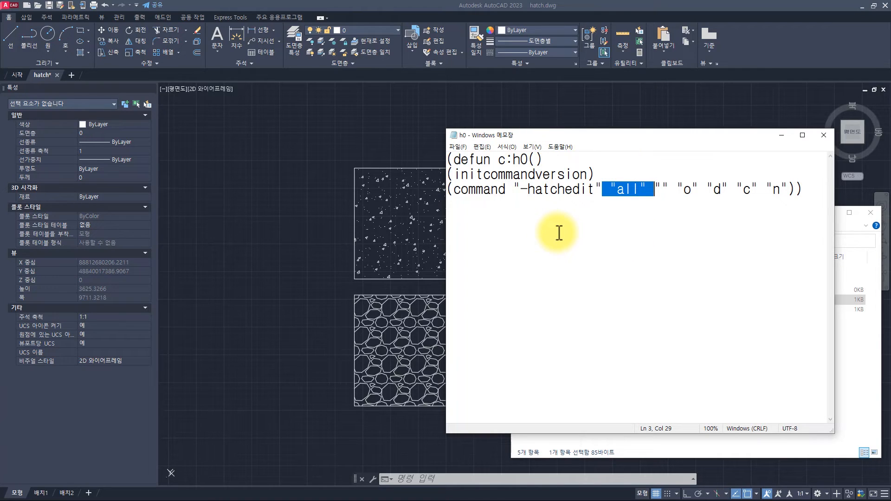
{"action": "left_click_drag", "start_coordinate": [657, 190], "coordinate": [596, 208]}
{"action": "left_click", "coordinate": [616, 213]}
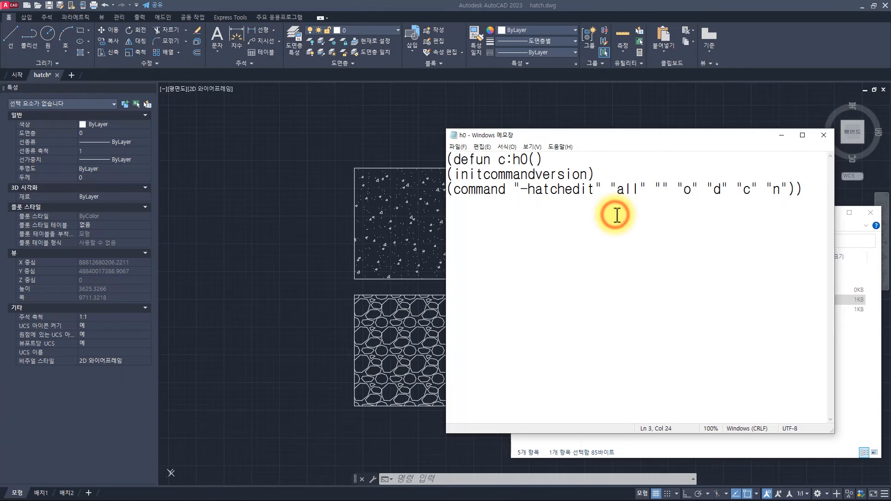
Step: Duplicate the complete c:h0 routine directly below the original in h0.lsp
{"action": "left_click", "coordinate": [807, 189]}
{"action": "key", "text": "ctrl+a"}
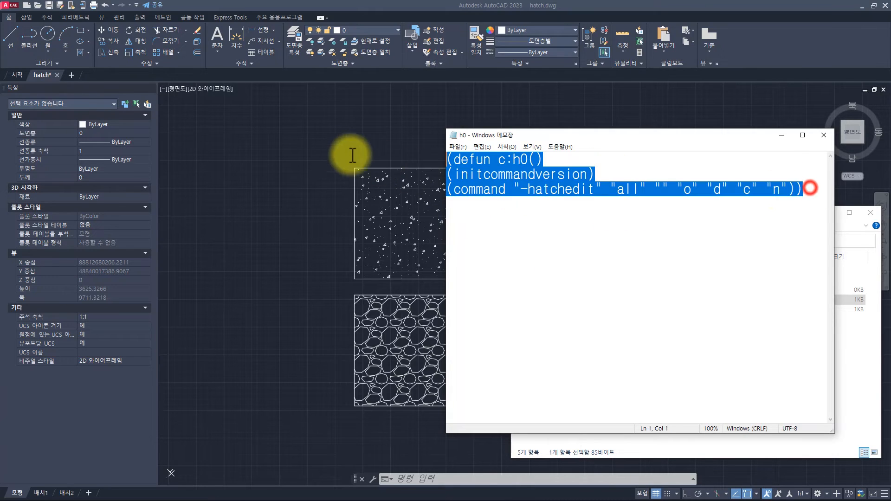
{"action": "key", "text": "ctrl+c"}
{"action": "left_click", "coordinate": [820, 203]}
{"action": "key", "text": "Return"}
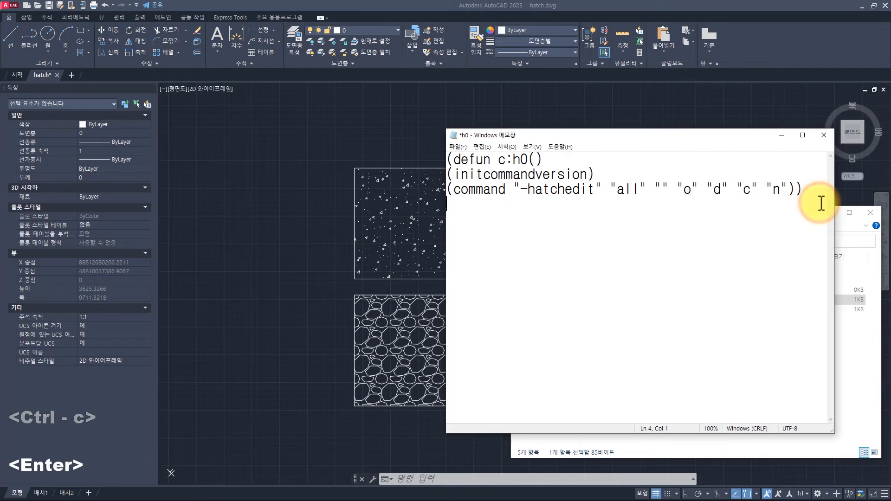
{"action": "key", "text": "ctrl+v"}
Step: Rename the copied routine to c:h1 and replace its "all" argument with (ssget '((0 . "HATCH")))
{"action": "double_click", "coordinate": [533, 204]}
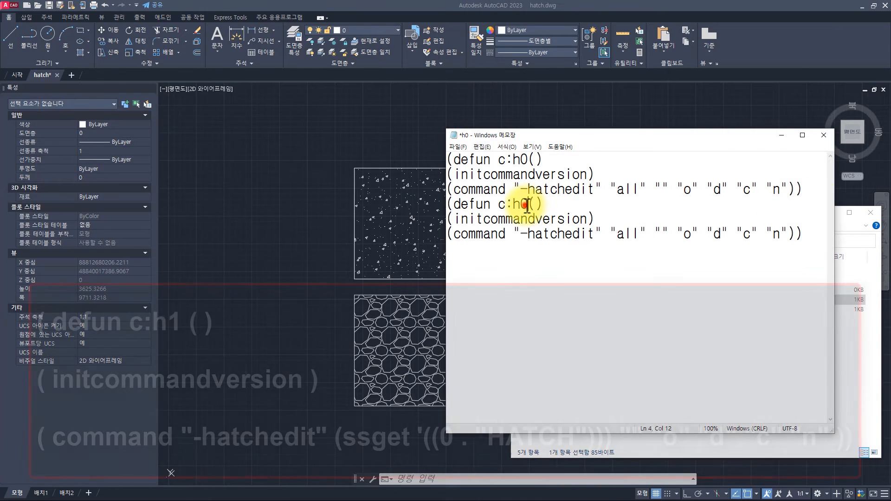
{"action": "type", "text": "h1"}
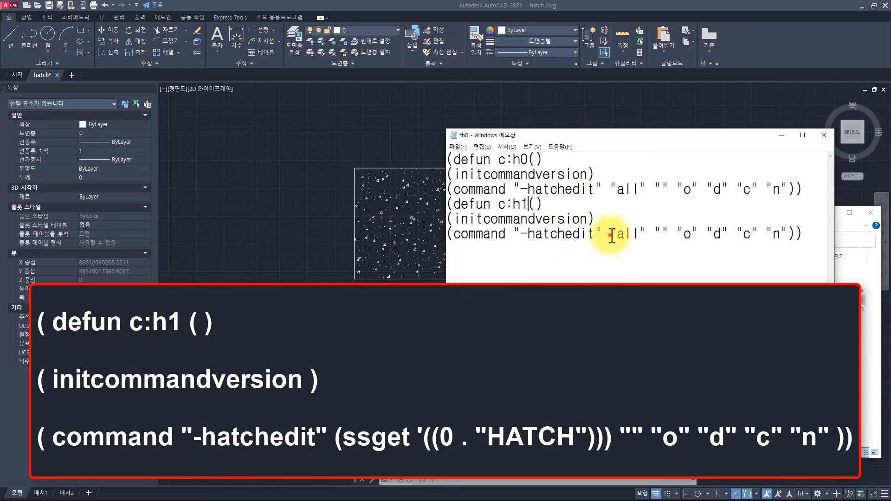
{"action": "left_click_drag", "start_coordinate": [610, 234], "coordinate": [646, 234]}
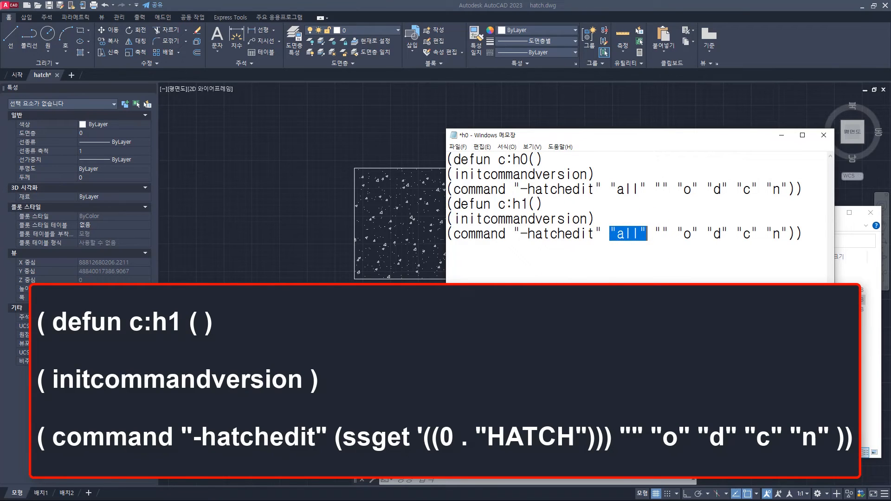
{"action": "type", "text": "(ssget '((0 ."}
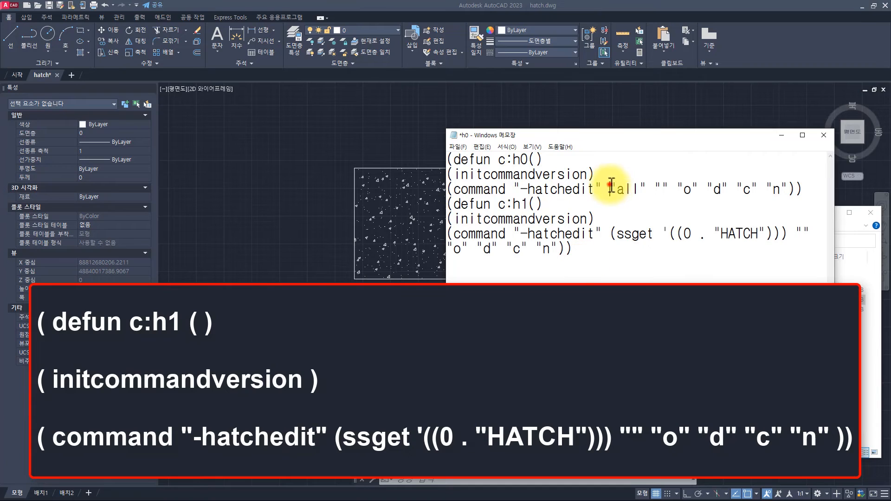
Step: Compare the selection arguments of the c:h0 and c:h1 routines
{"action": "left_click_drag", "start_coordinate": [609, 185], "coordinate": [648, 189]}
{"action": "left_click", "coordinate": [652, 254]}
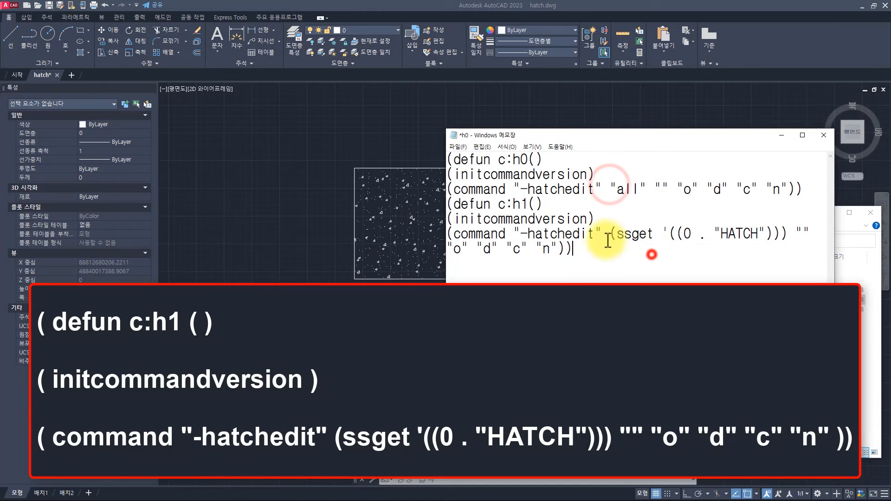
{"action": "left_click_drag", "start_coordinate": [607, 231], "coordinate": [795, 234]}
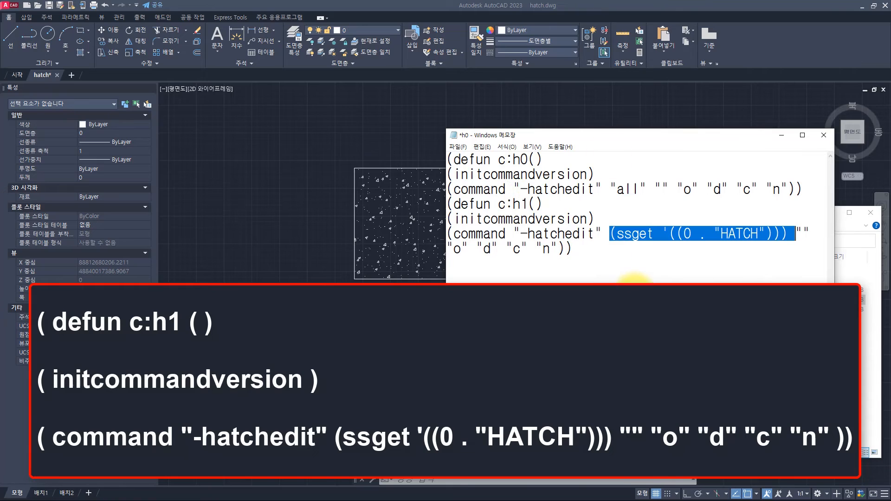
{"action": "left_click", "coordinate": [513, 202]}
{"action": "key", "text": "ctrl+a"}
{"action": "left_click", "coordinate": [583, 258]}
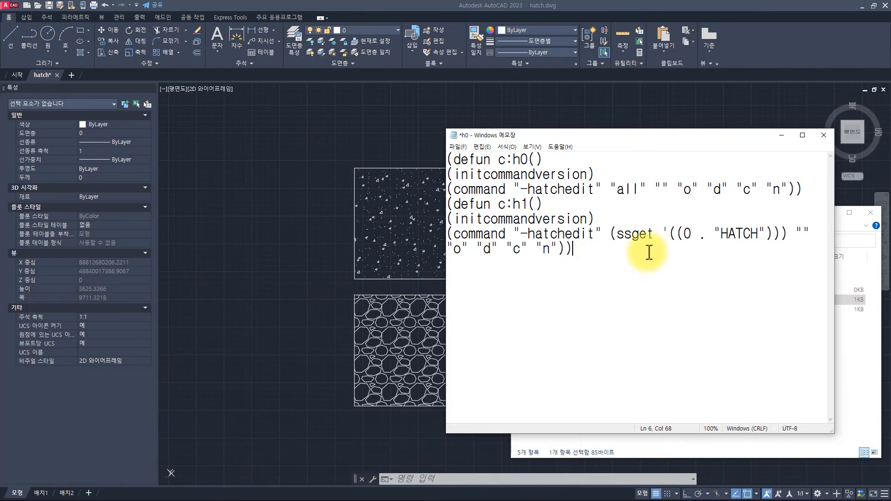
Step: Save the changes to h0.lsp and close Notepad
{"action": "left_click", "coordinate": [460, 146]}
{"action": "left_click", "coordinate": [470, 188]}
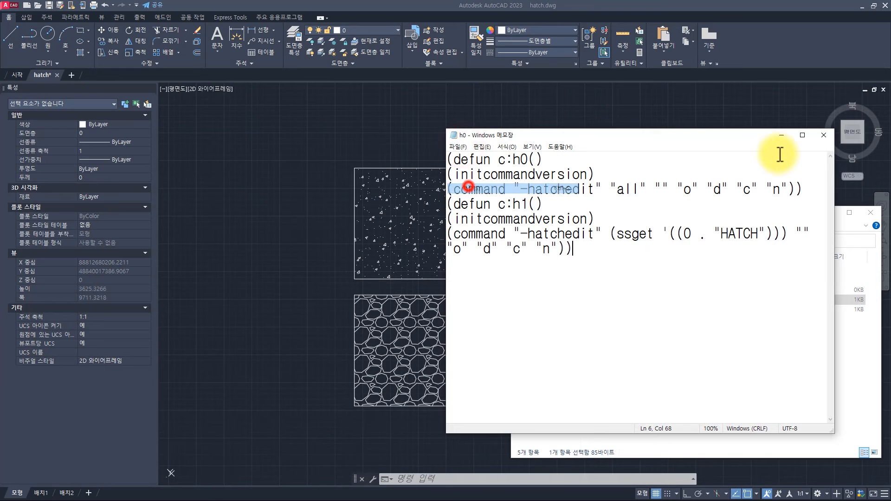
{"action": "left_click", "coordinate": [822, 135]}
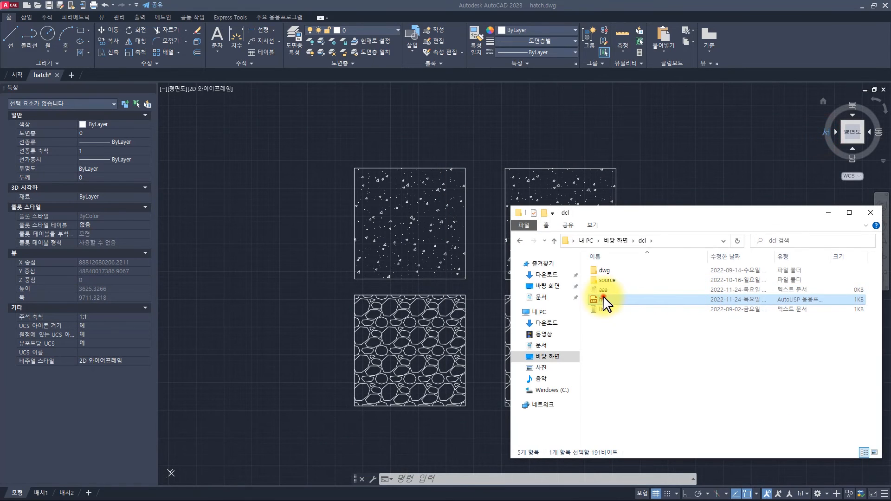
Step: Load the updated h0.lsp from the dcl folder into the drawing and undo the earlier H0 run
{"action": "left_click_drag", "start_coordinate": [602, 297], "coordinate": [386, 211]}
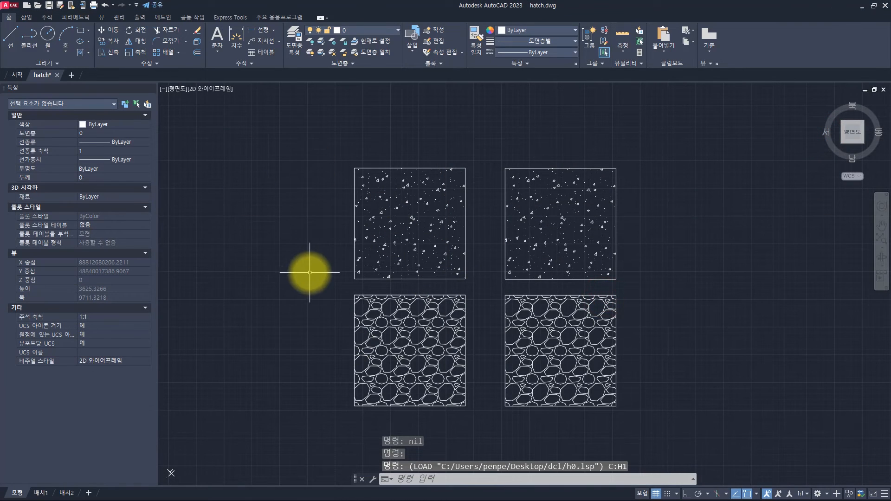
{"action": "key", "text": "ctrl+z"}
{"action": "key", "text": "ctrl+z"}
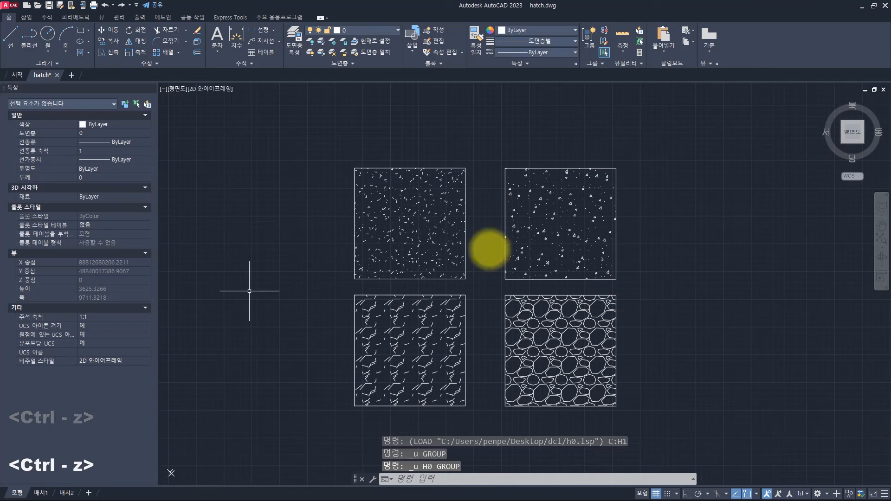
Step: Run H1 on the AR-CONC and GRAVEL hatches in the two left squares, and undo that run
{"action": "type", "text": "h1"}
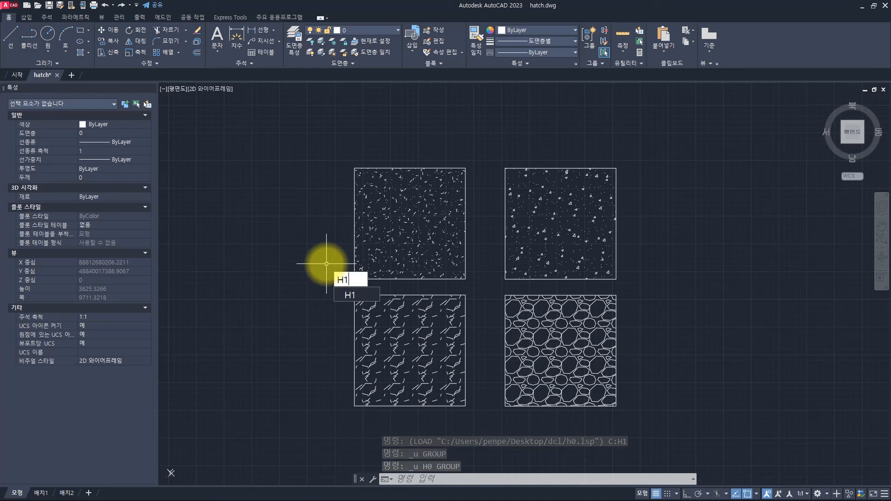
{"action": "key", "text": "space"}
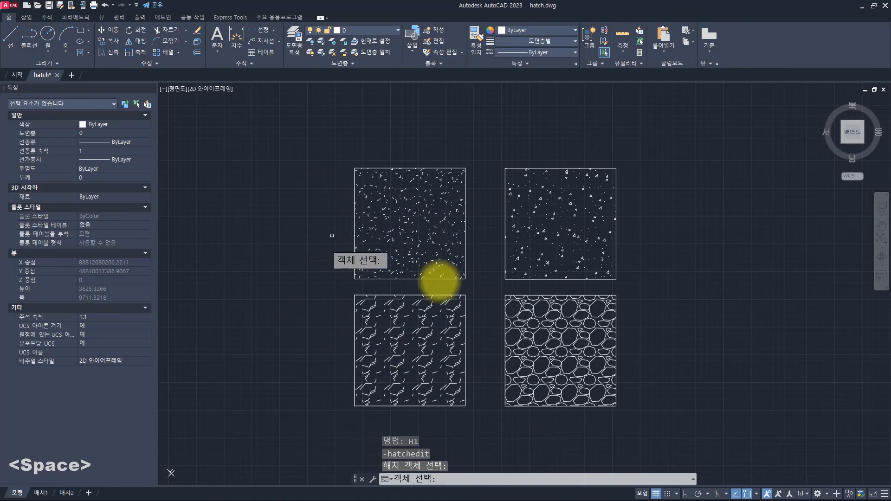
{"action": "left_click", "coordinate": [192, 125]}
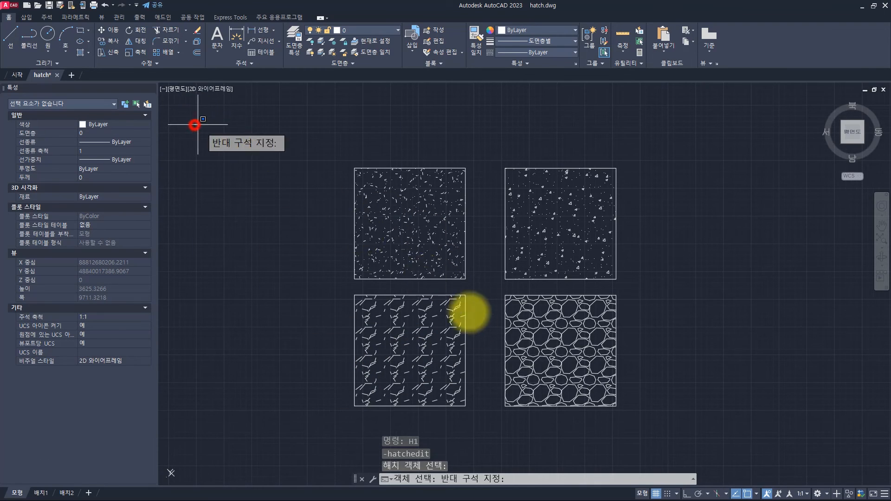
{"action": "left_click", "coordinate": [480, 424]}
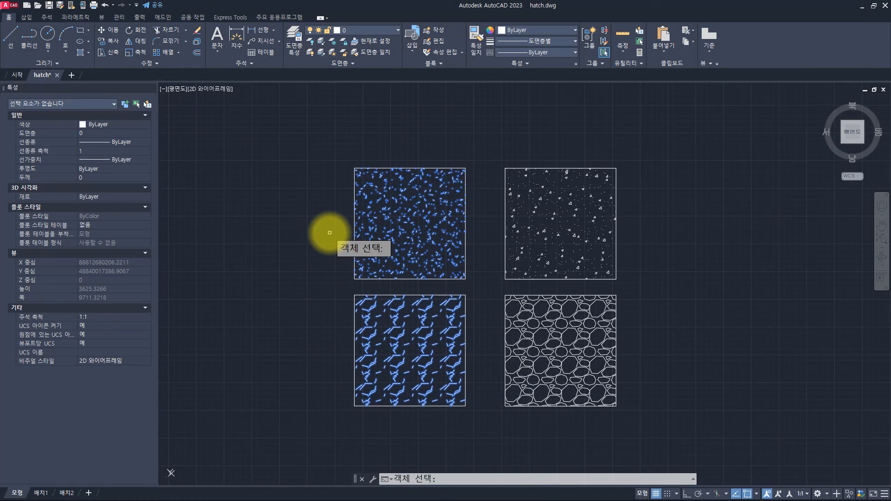
{"action": "key", "text": "space"}
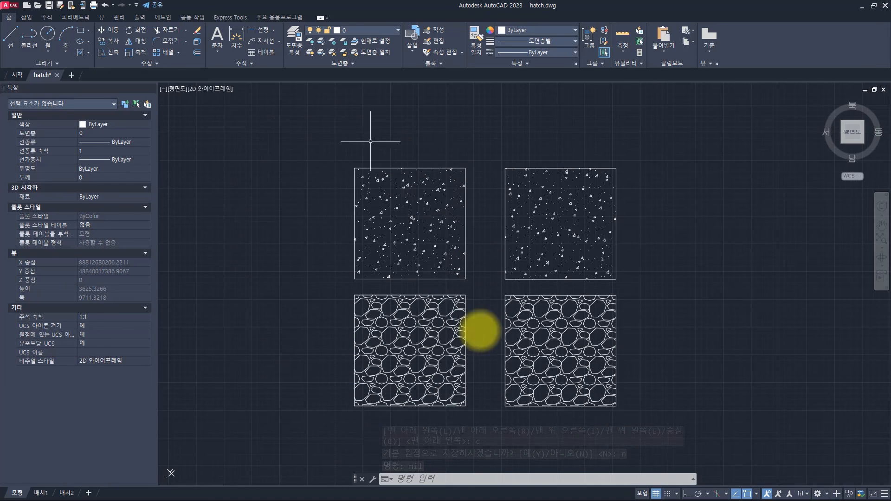
{"action": "key", "text": "ctrl+z"}
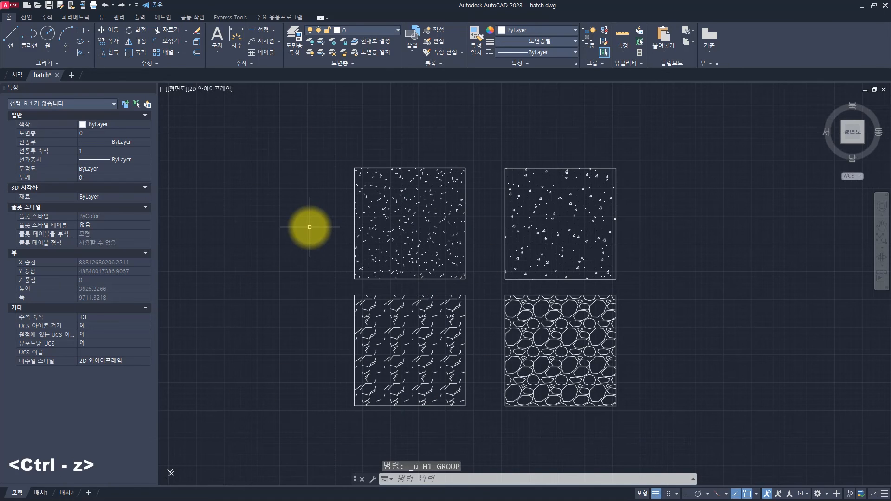
Step: Run H1 with a selection window around only the upper-left square to reset its AR-CONC hatch origin
{"action": "type", "text": "h1"}
{"action": "key", "text": "space"}
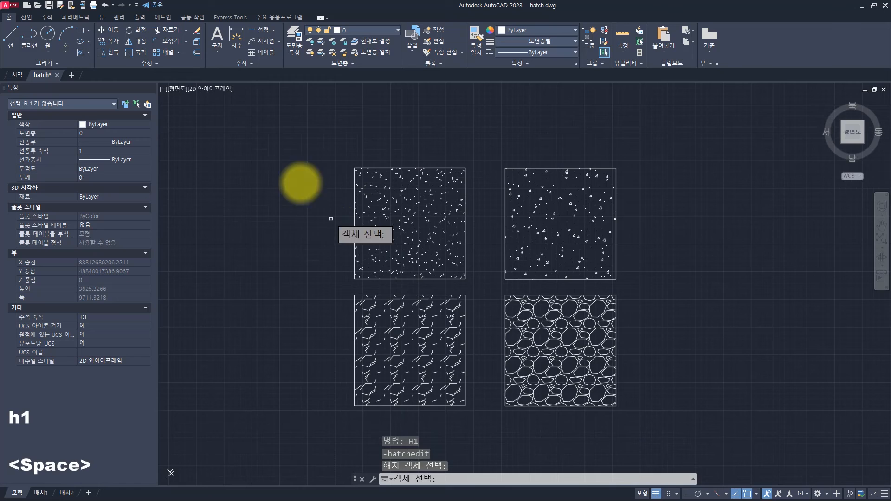
{"action": "left_click", "coordinate": [282, 131]}
{"action": "left_click", "coordinate": [494, 286]}
{"action": "key", "text": "space"}
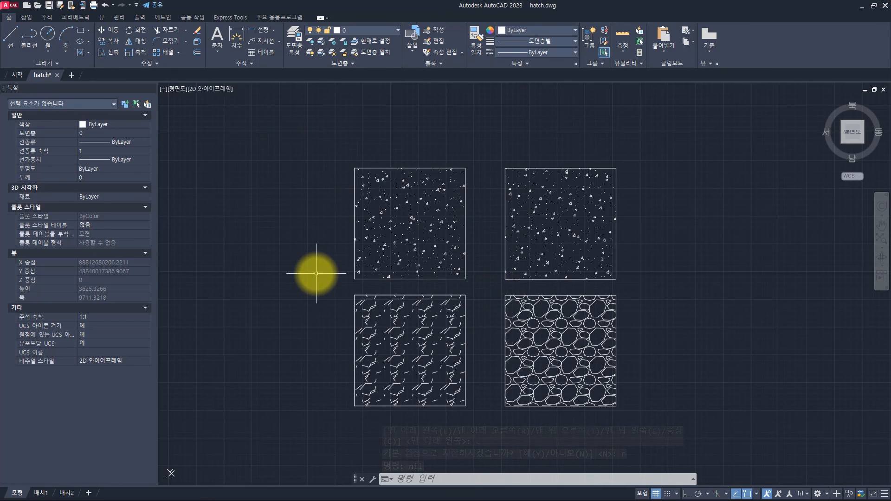
Step: Open h0.lsp from the dcl folder in Notepad, review both routines, and return to the AutoCAD drawing
{"action": "key", "text": "alt+Tab"}
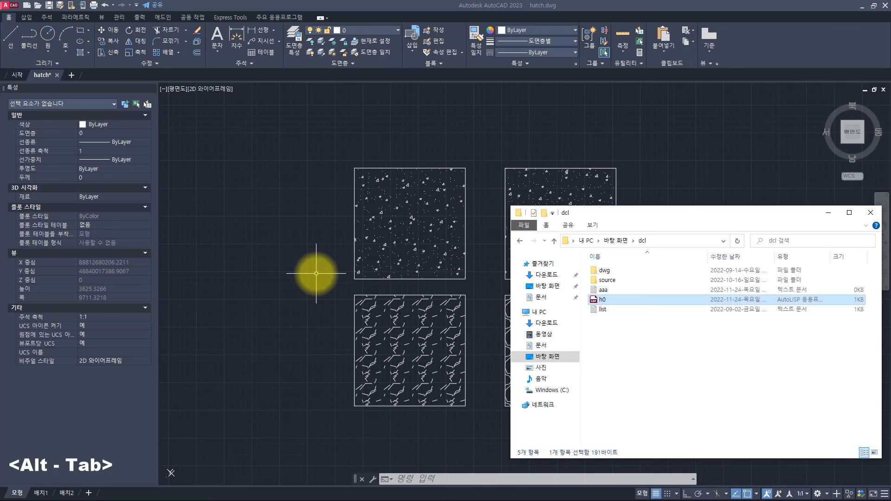
{"action": "double_click", "coordinate": [607, 299]}
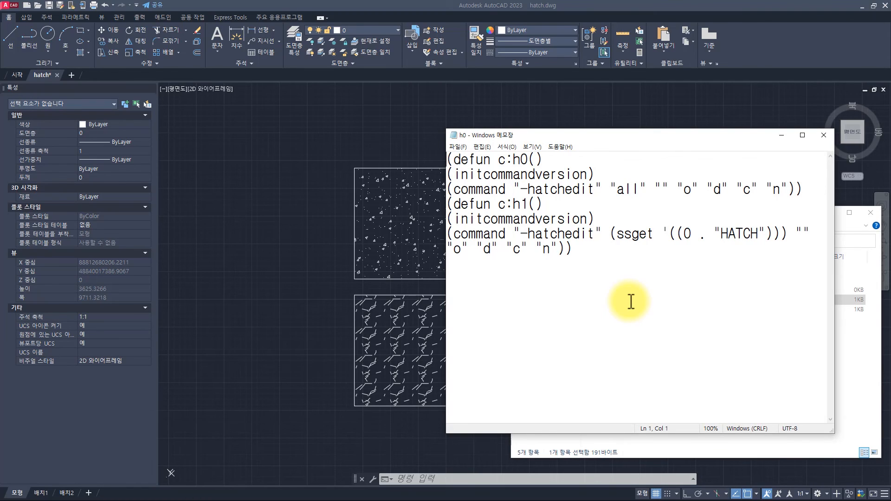
{"action": "left_click", "coordinate": [302, 261]}
Step: Undo the last H1 run on the upper-left hatch and clear any active command
{"action": "key", "text": "ctrl+z"}
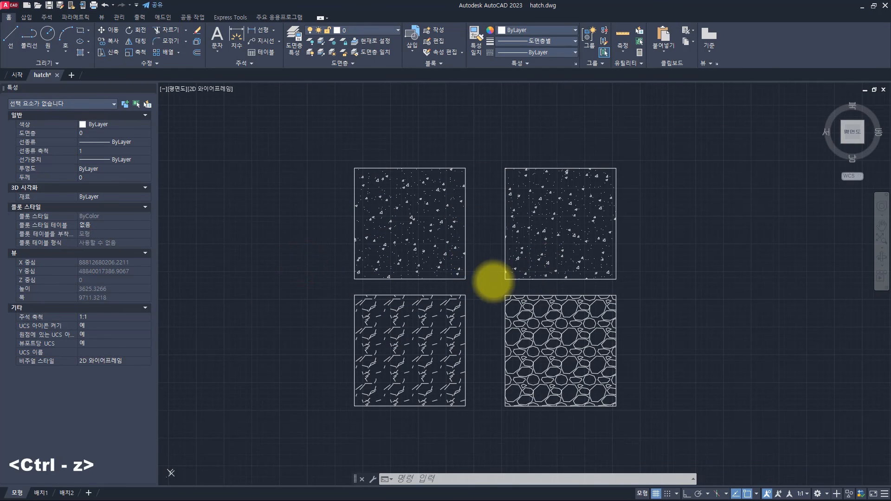
{"action": "key", "text": "Escape"}
{"action": "key", "text": "Escape"}
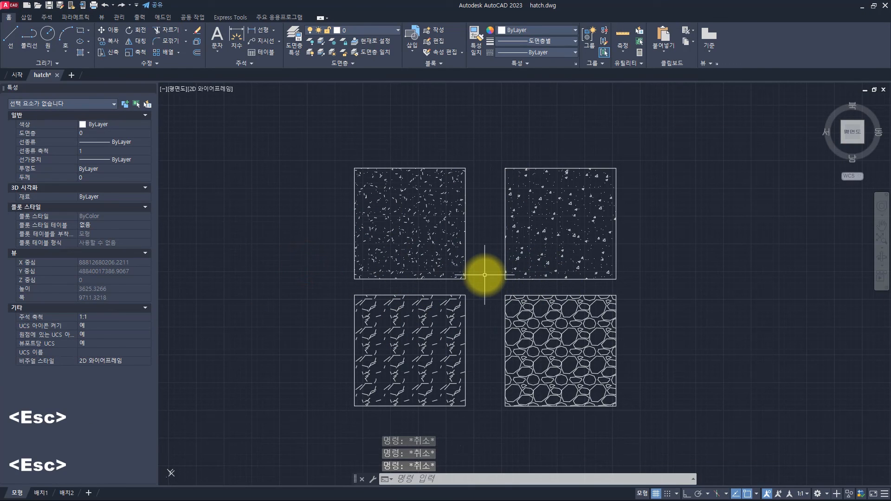